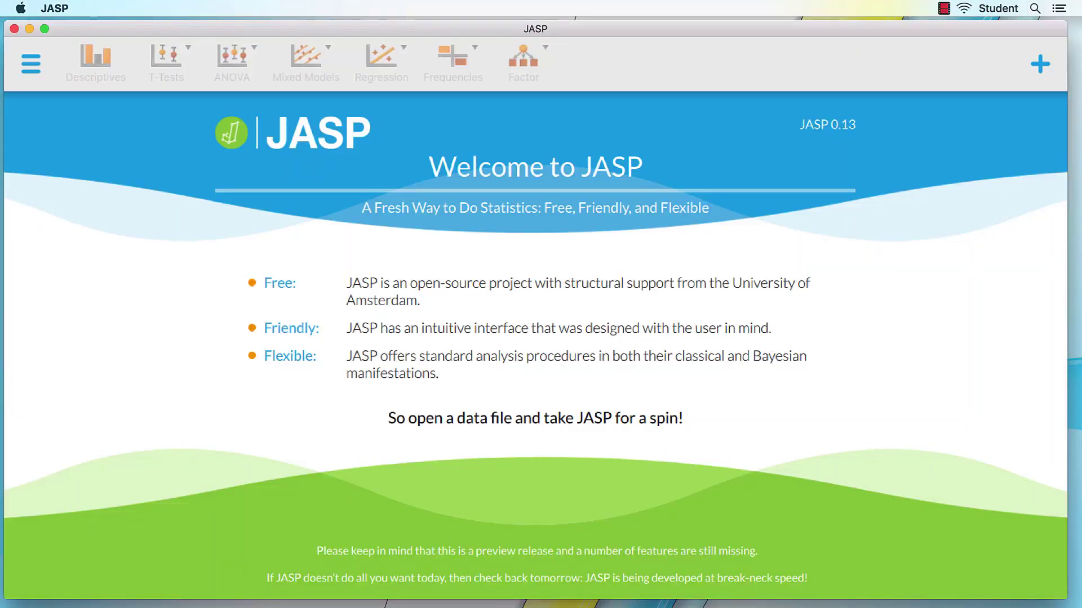
Open the Kitchen Rolls example from JASP's Data Library, 2. T-Tests category.
left_click(31, 63)
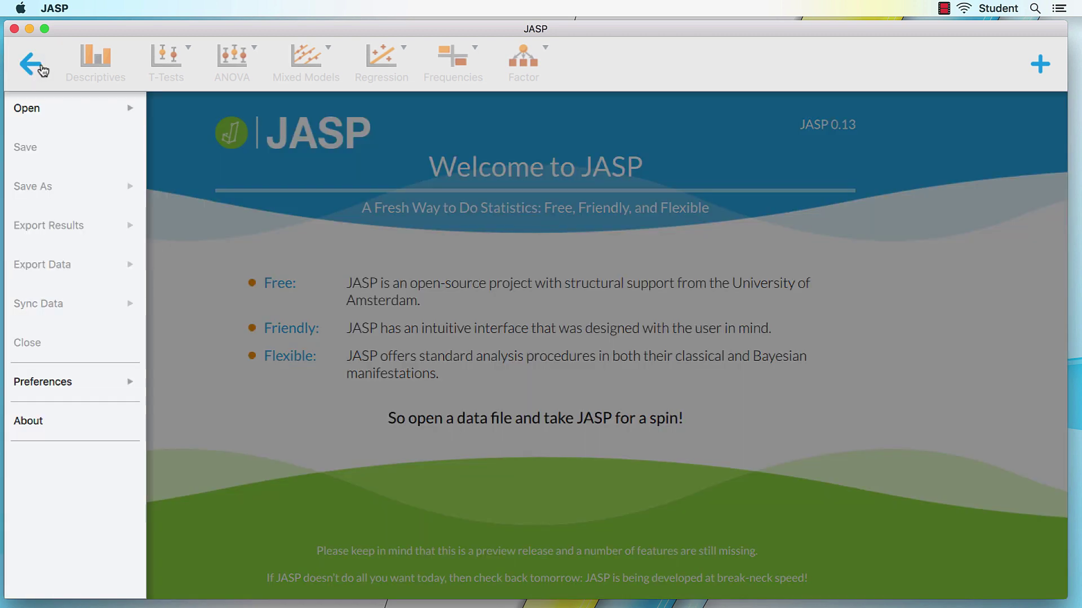
left_click(80, 108)
left_click(245, 246)
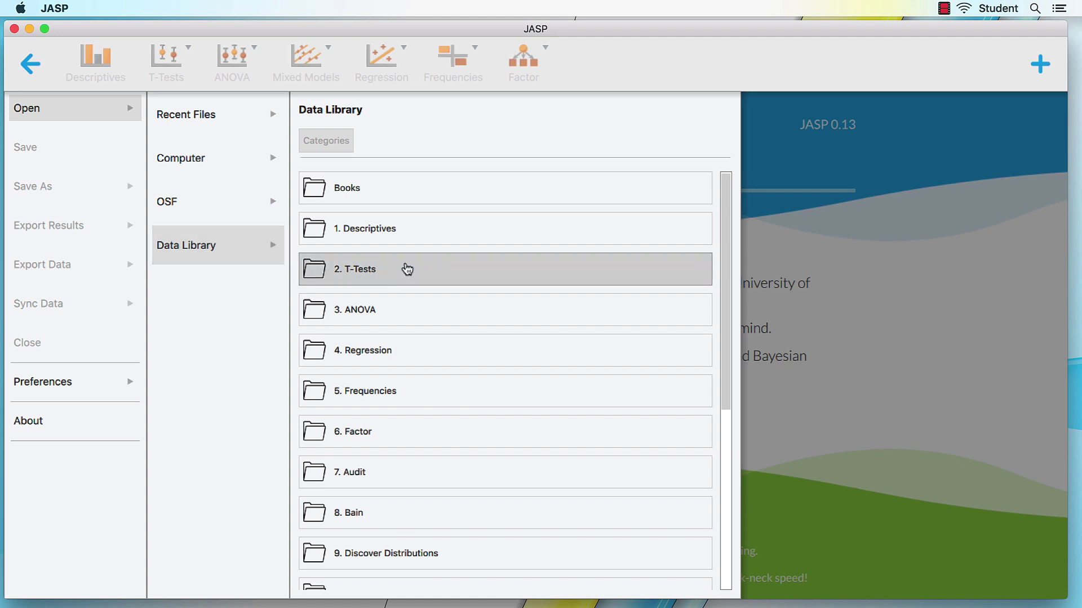
left_click(428, 270)
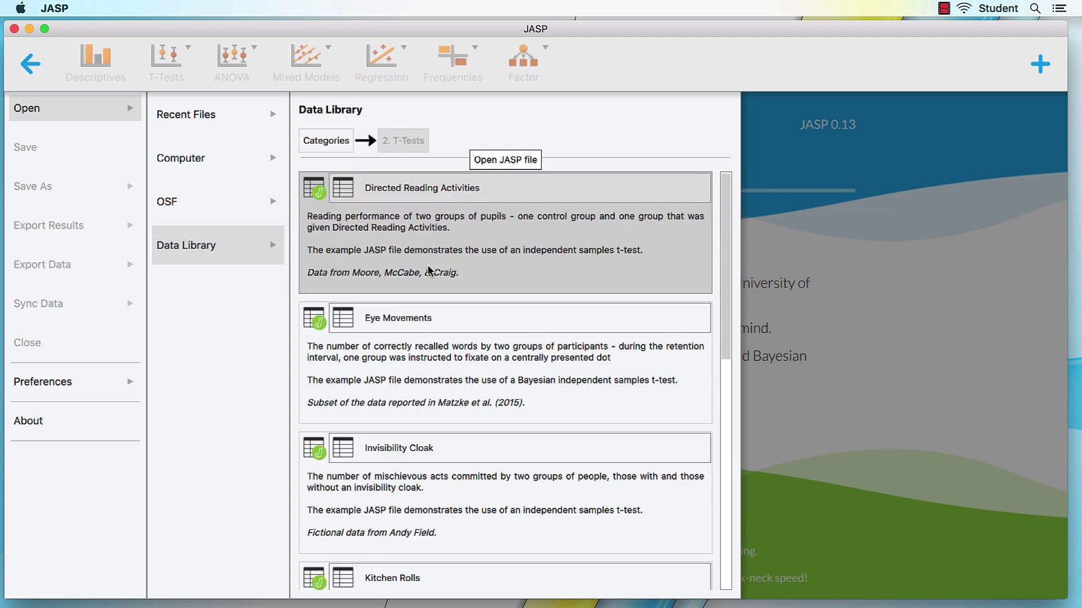
scroll(428, 270, "down", 2)
scroll(428, 270, "down", 2)
scroll(428, 270, "down", 2)
scroll(428, 271, "down", 2)
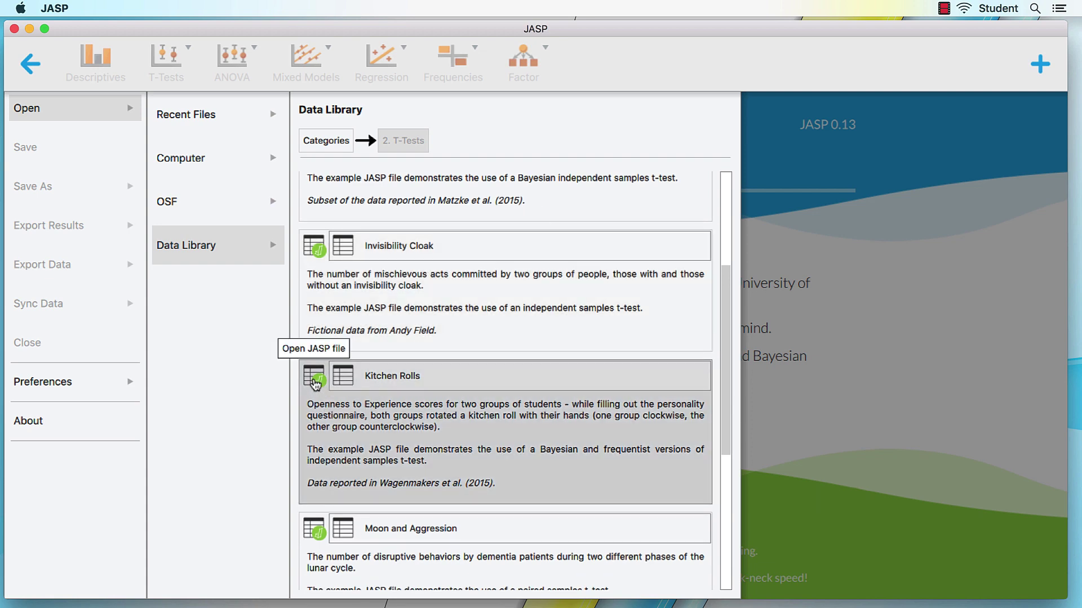
left_click(313, 379)
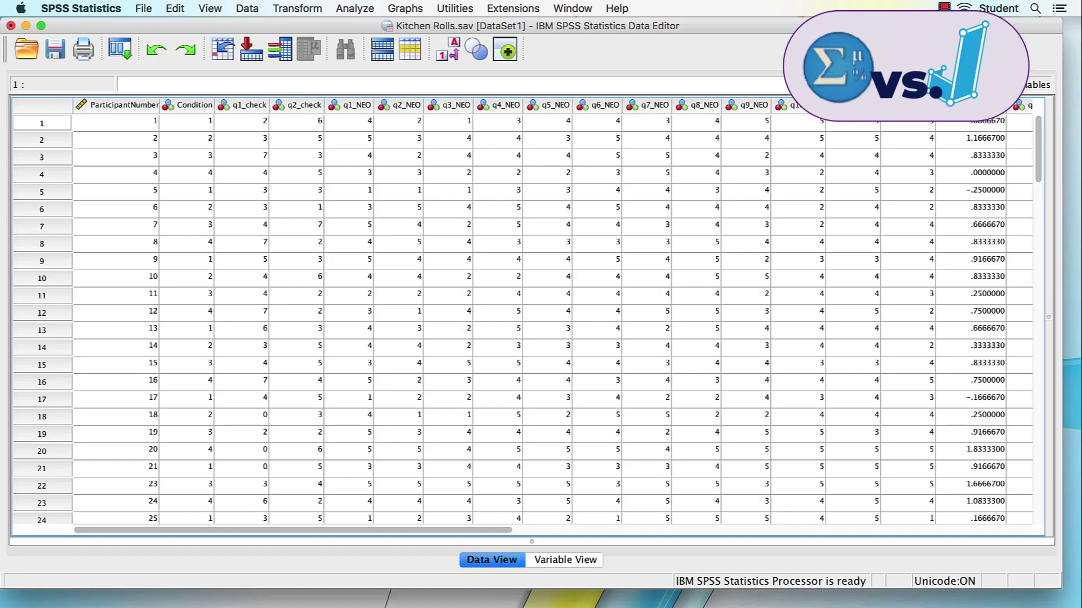
Compute paySatisfaction as (q2_NEO+q3_NEO+q5_NEO+q8_NEO)/4 with SPSS Compute Variable.
left_click(298, 9)
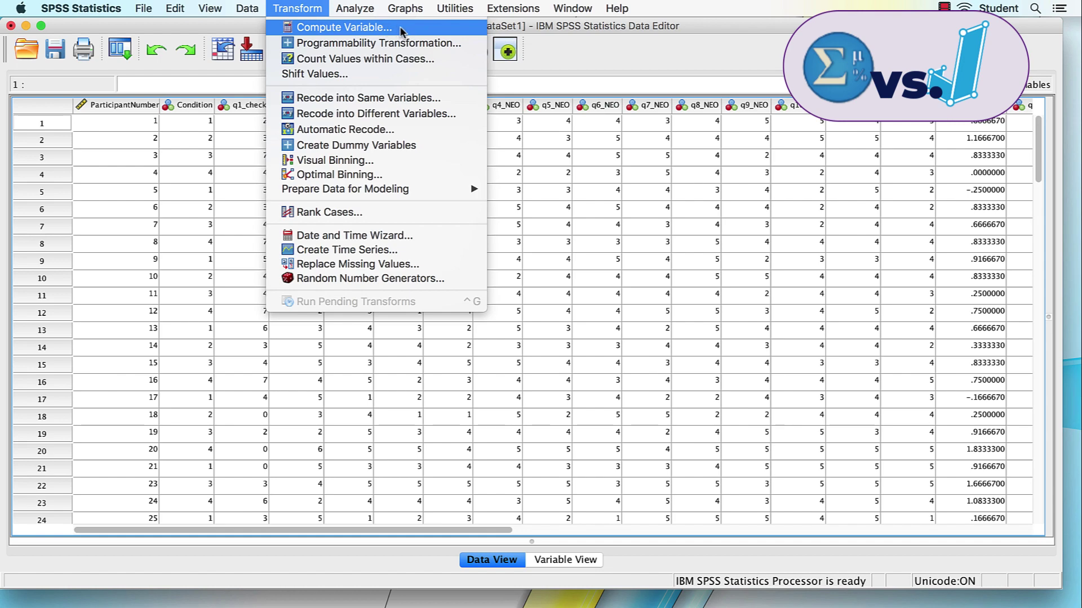
left_click(344, 28)
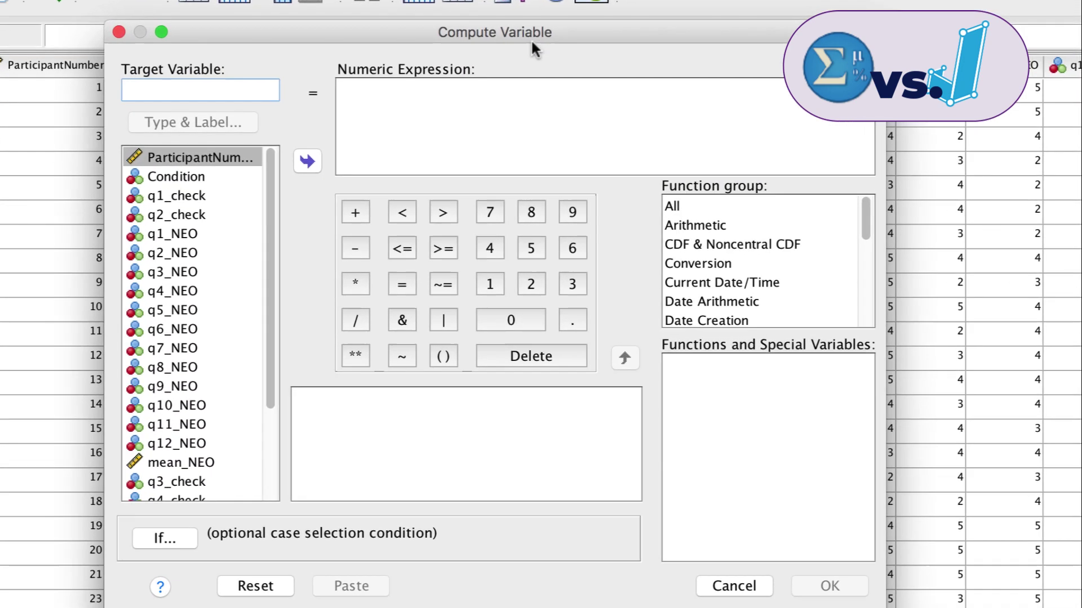
type("p")
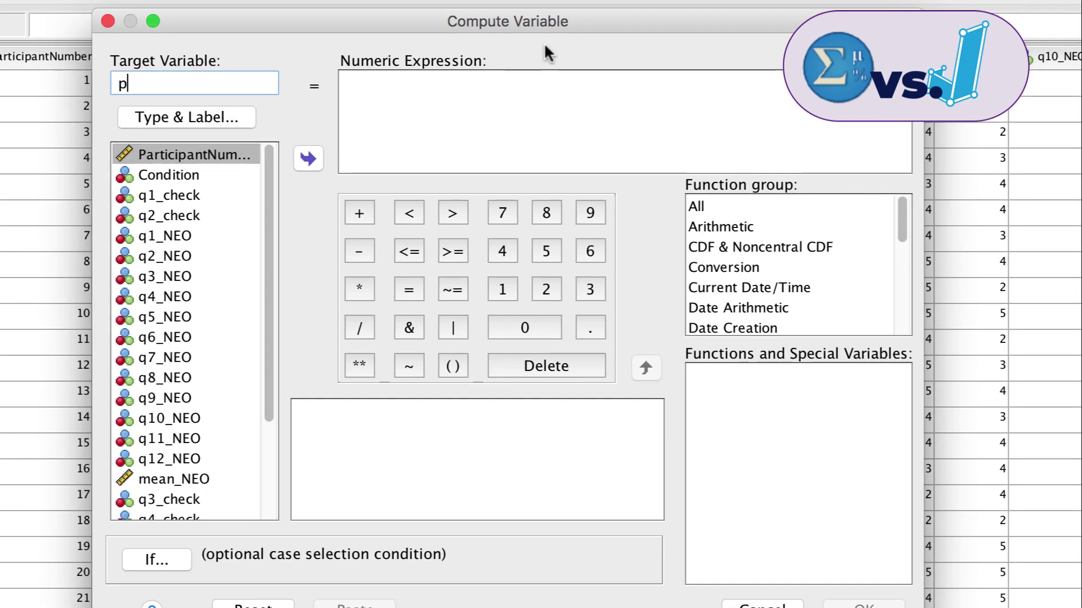
type("aySatisfaction")
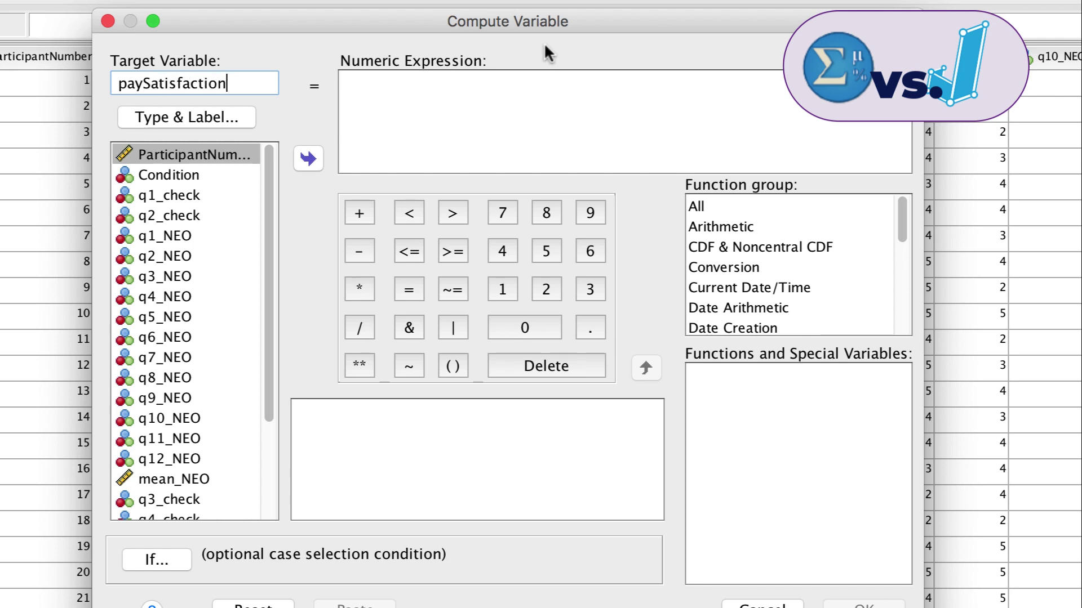
left_click(433, 109)
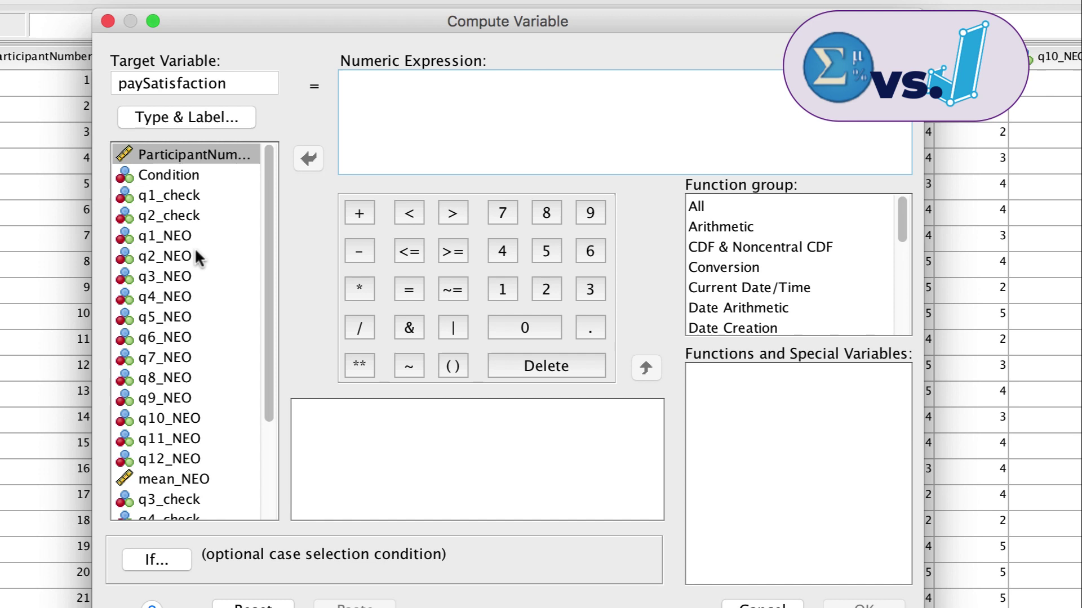
double_click(166, 256)
type("q2_NEO+")
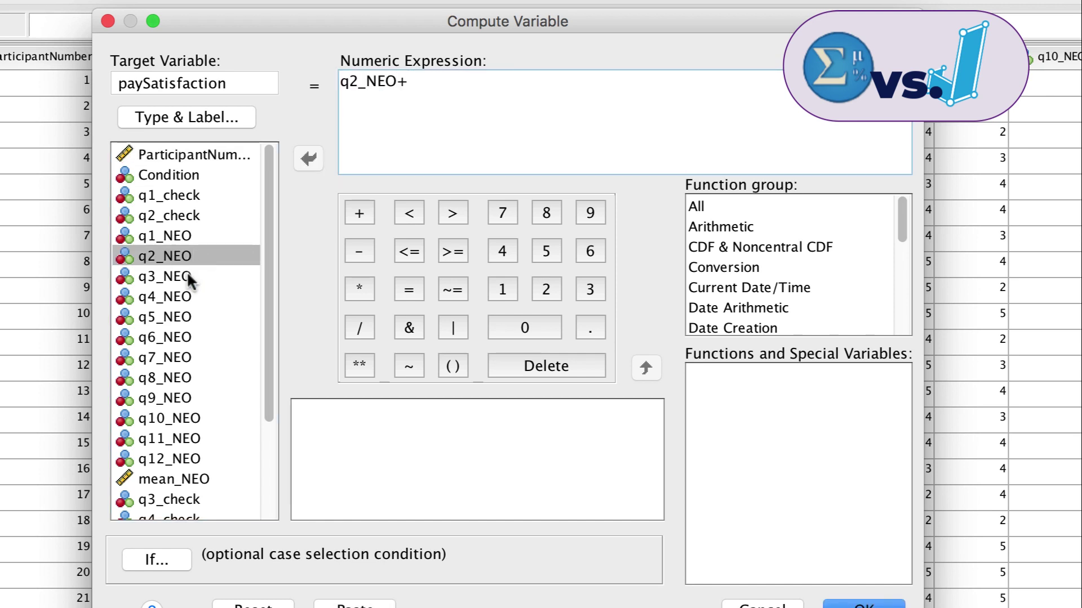
double_click(187, 274)
type("+")
double_click(185, 322)
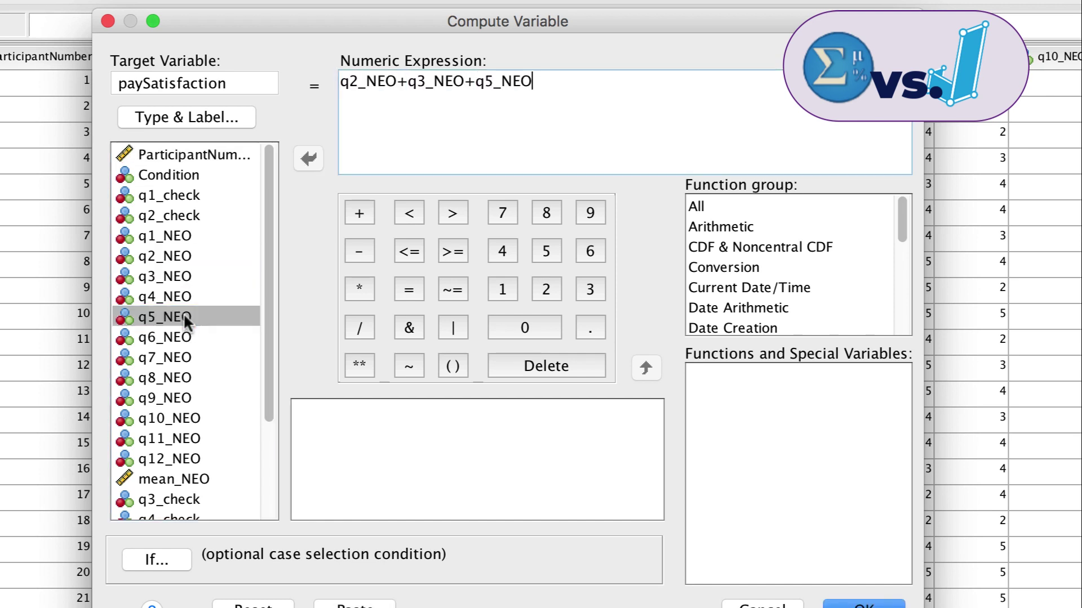
type("+")
double_click(186, 375)
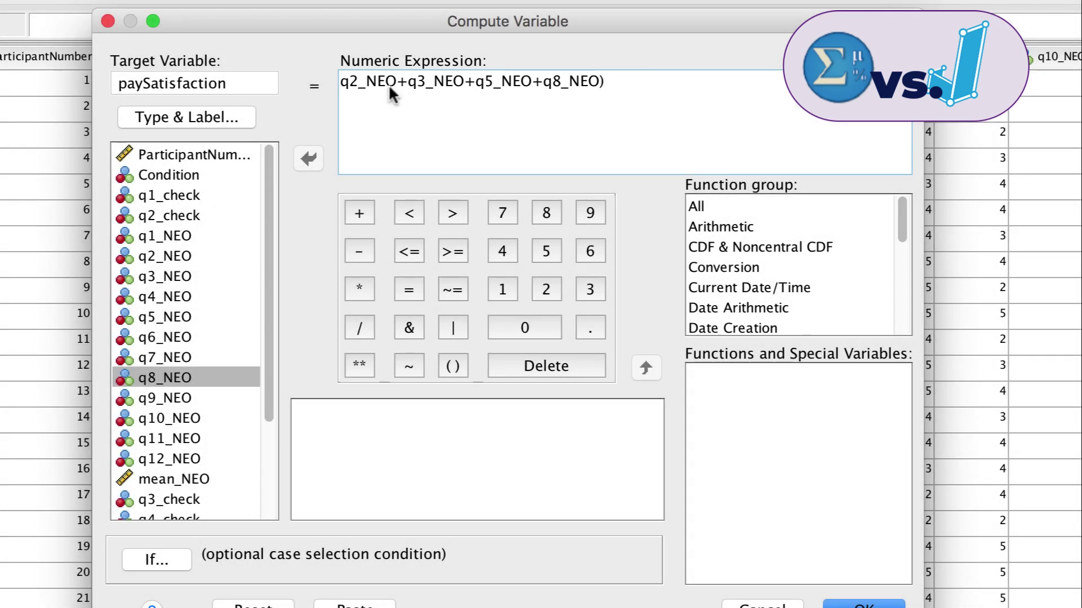
left_click(344, 124)
type("(")
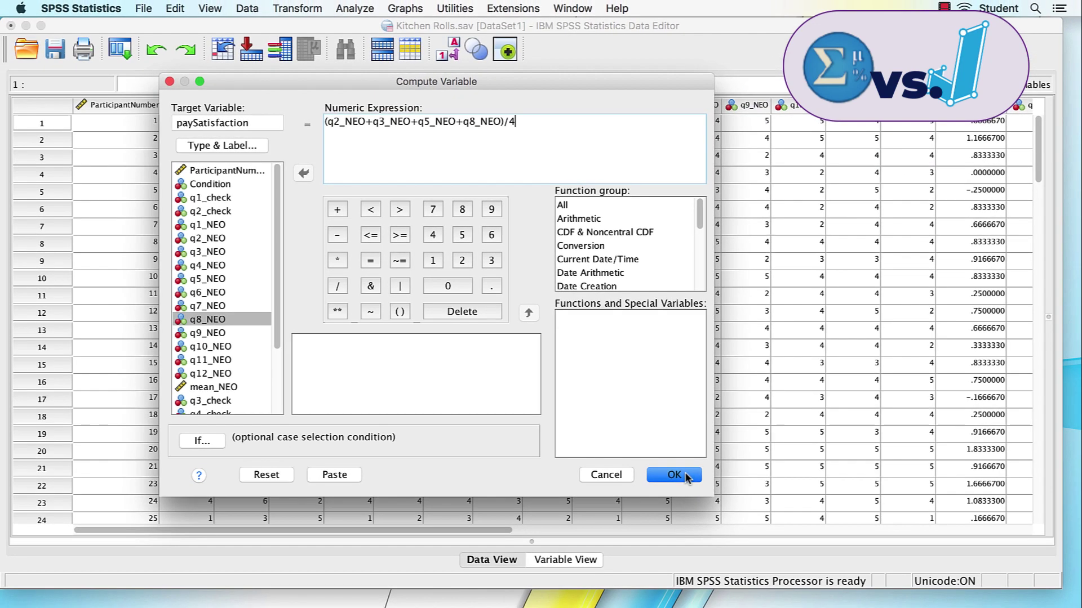
left_click(685, 478)
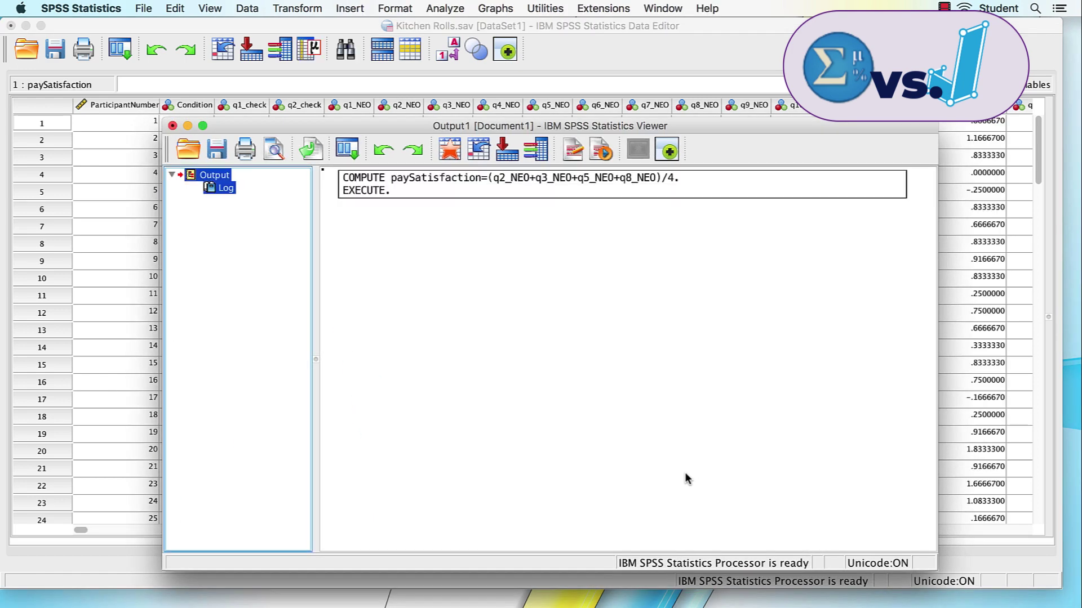
left_click(671, 94)
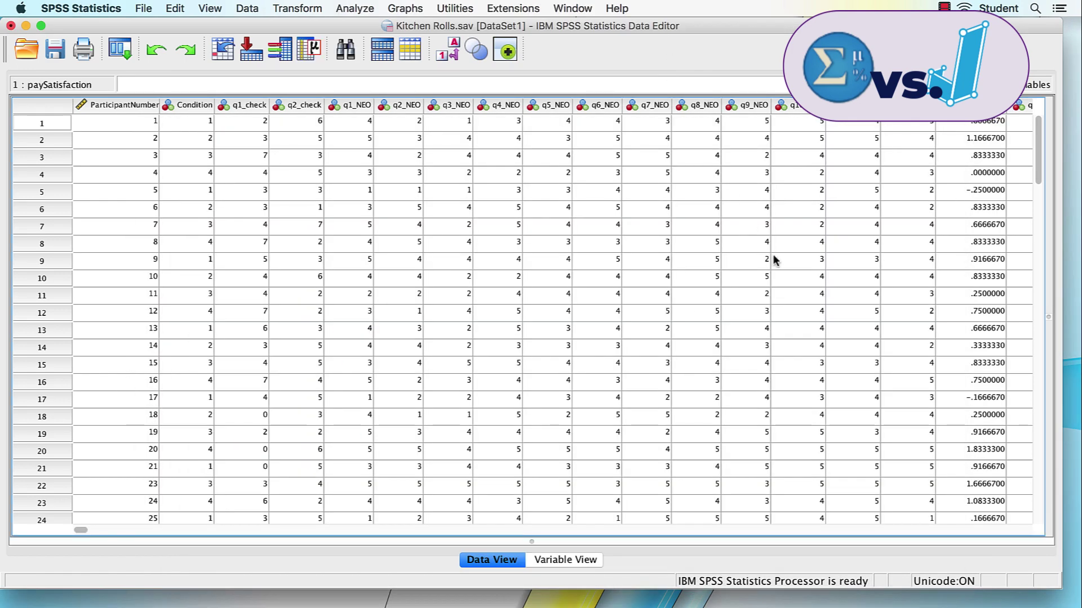
scroll(773, 255, "right", 5)
scroll(774, 255, "right", 5)
scroll(774, 258, "right", 5)
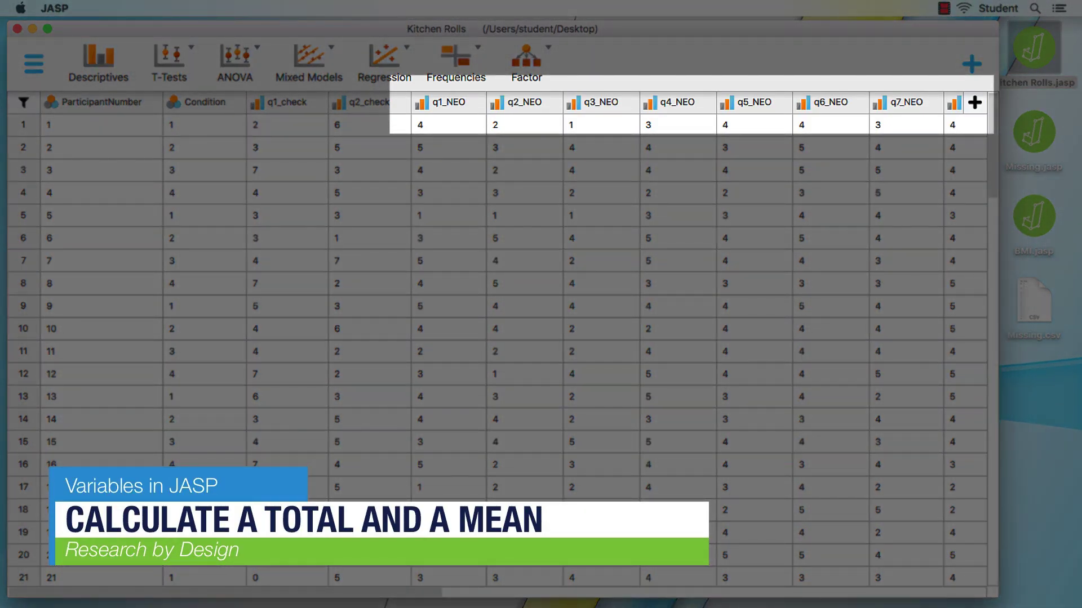
scroll(748, 514, "right", 2)
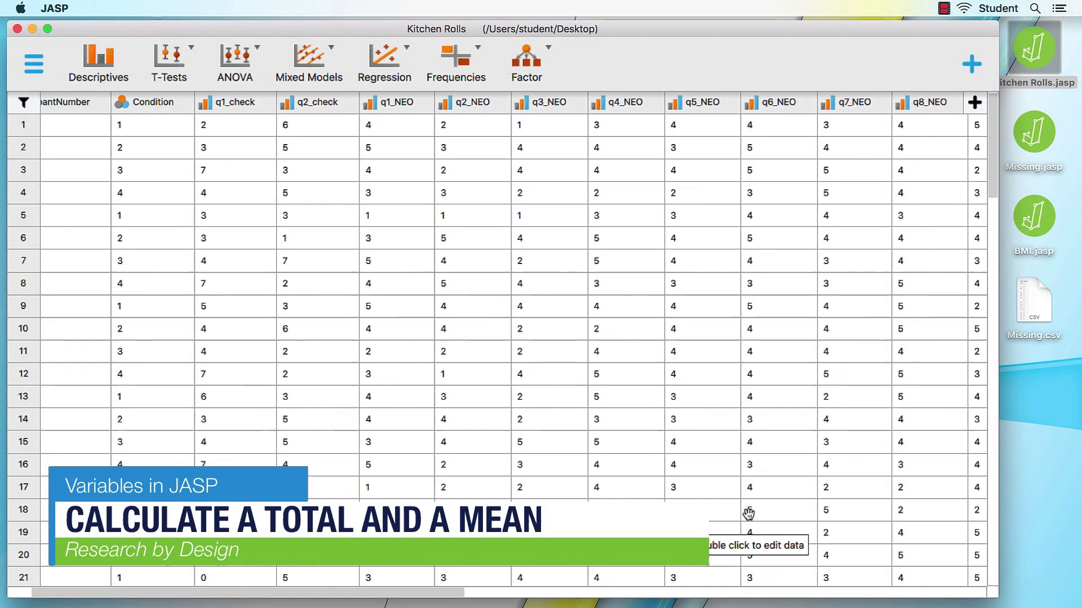
scroll(748, 515, "right", 2)
scroll(750, 515, "right", 2)
scroll(748, 515, "right", 1)
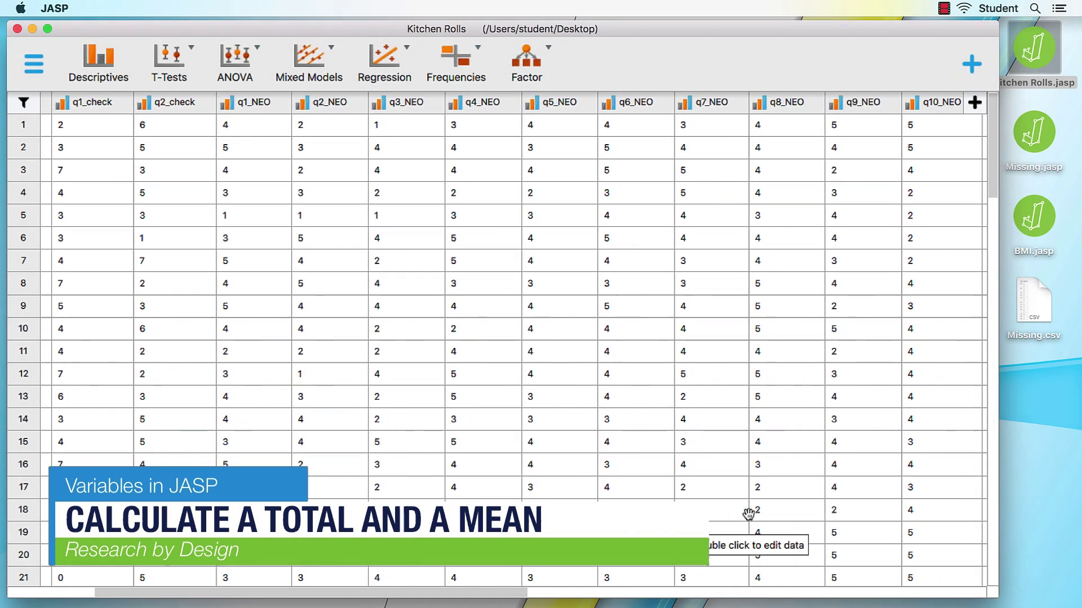
scroll(749, 515, "right", 1)
scroll(749, 514, "right", 2)
scroll(749, 515, "right", 1)
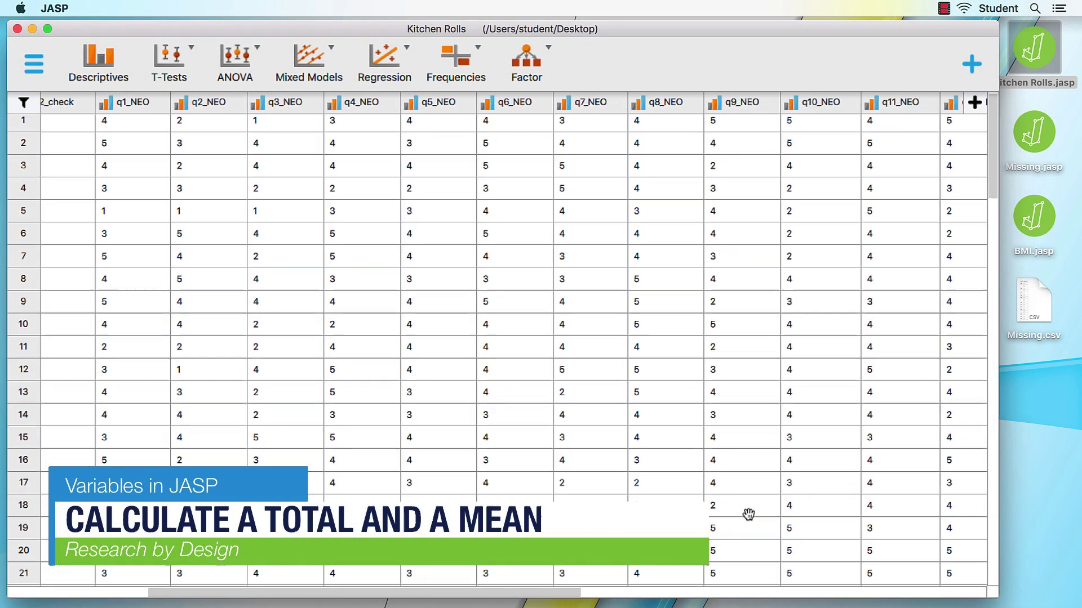
scroll(749, 514, "right", 1)
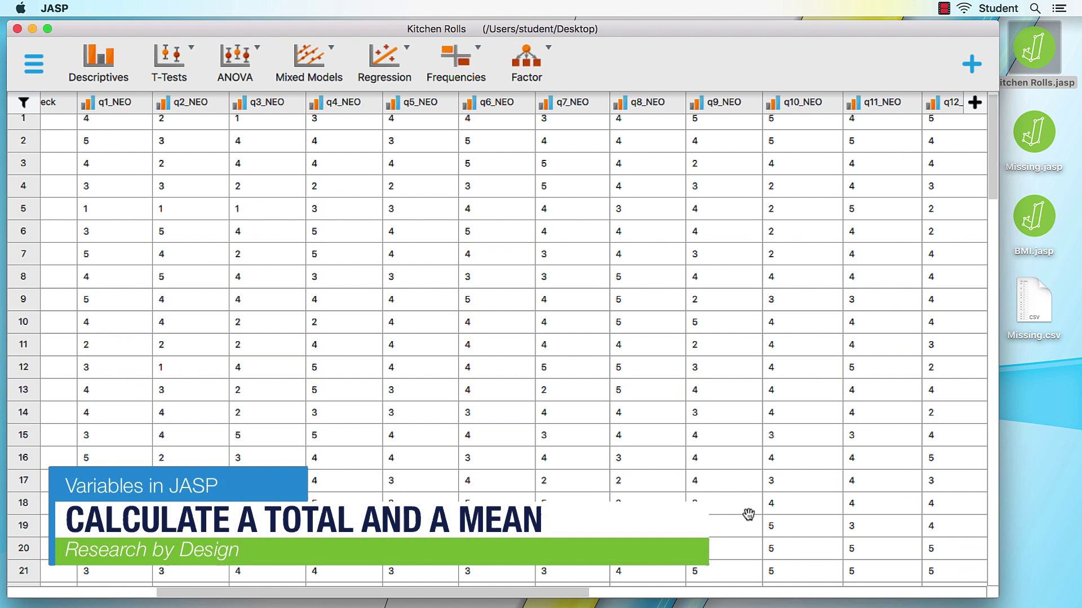
scroll(749, 515, "up", 1)
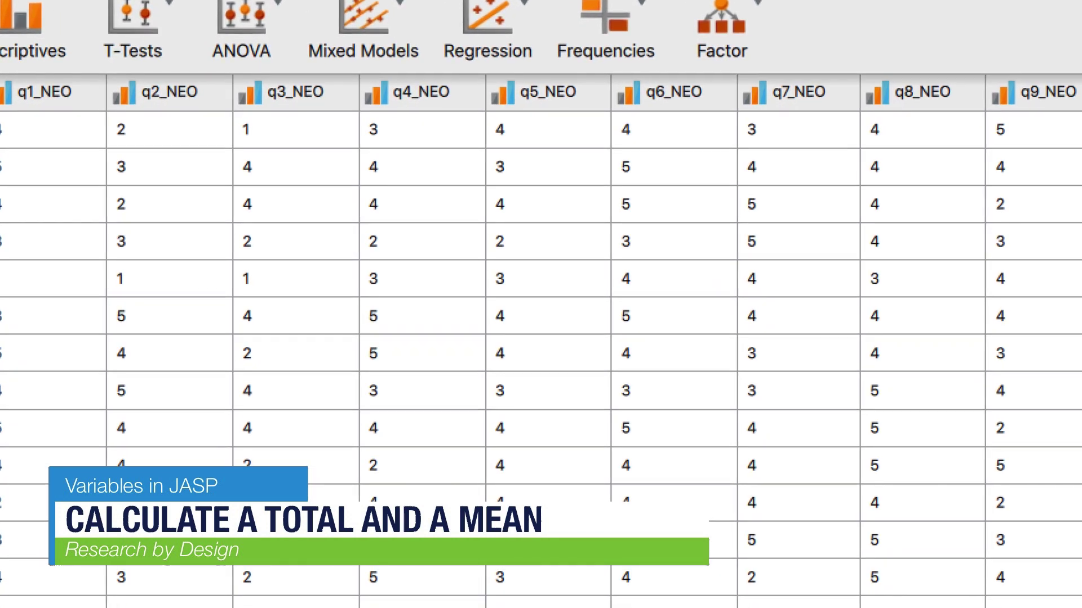
Switch the q2_NEO, q3_NEO, q5_NEO and q8_NEO column headers to Scale.
left_click(127, 98)
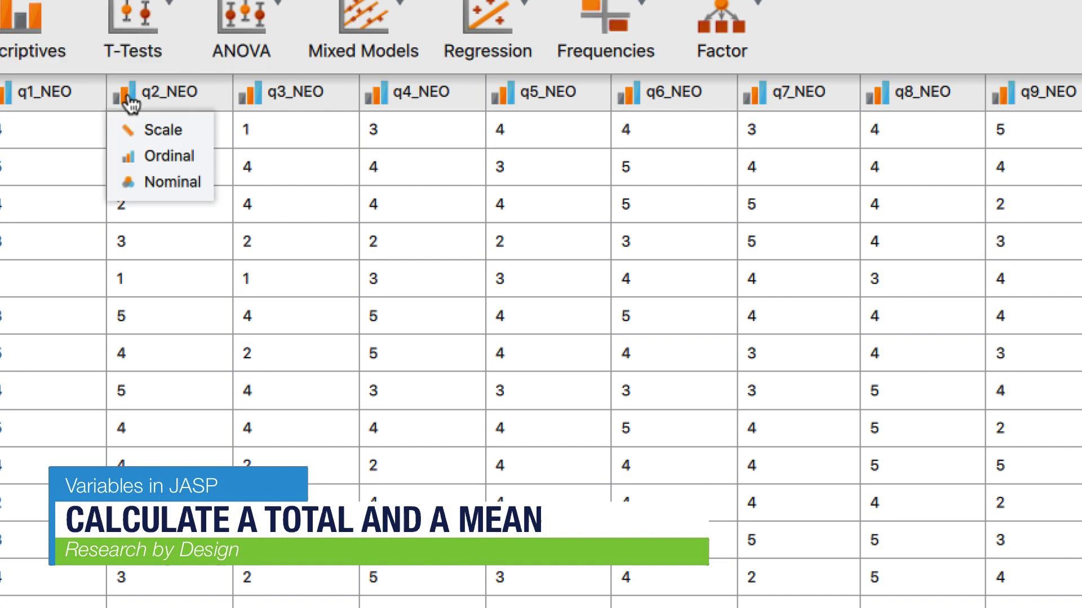
left_click(196, 129)
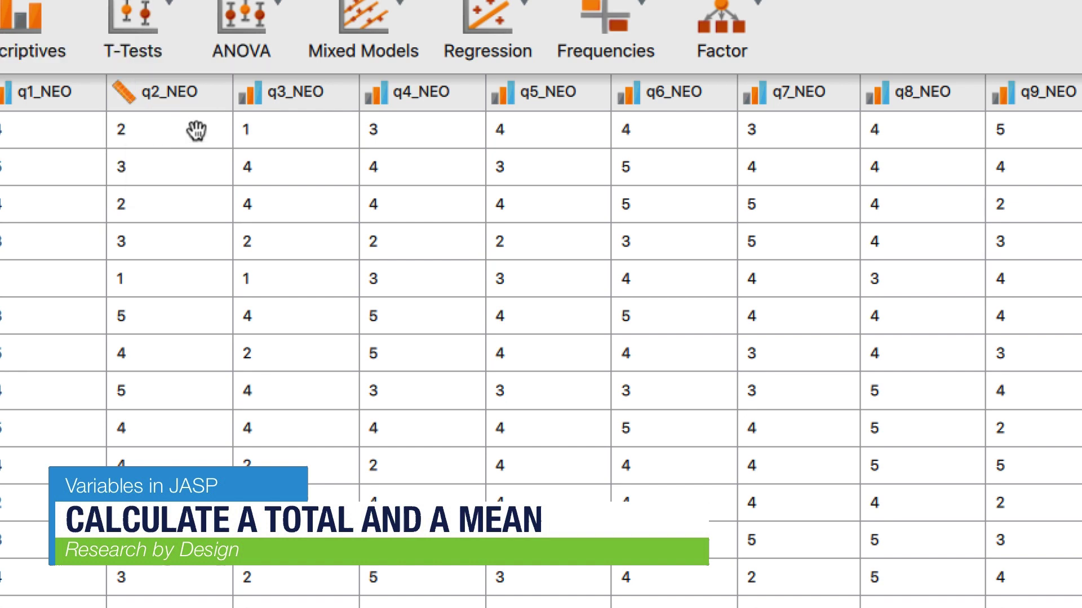
left_click(245, 104)
left_click(294, 127)
left_click(505, 96)
left_click(557, 131)
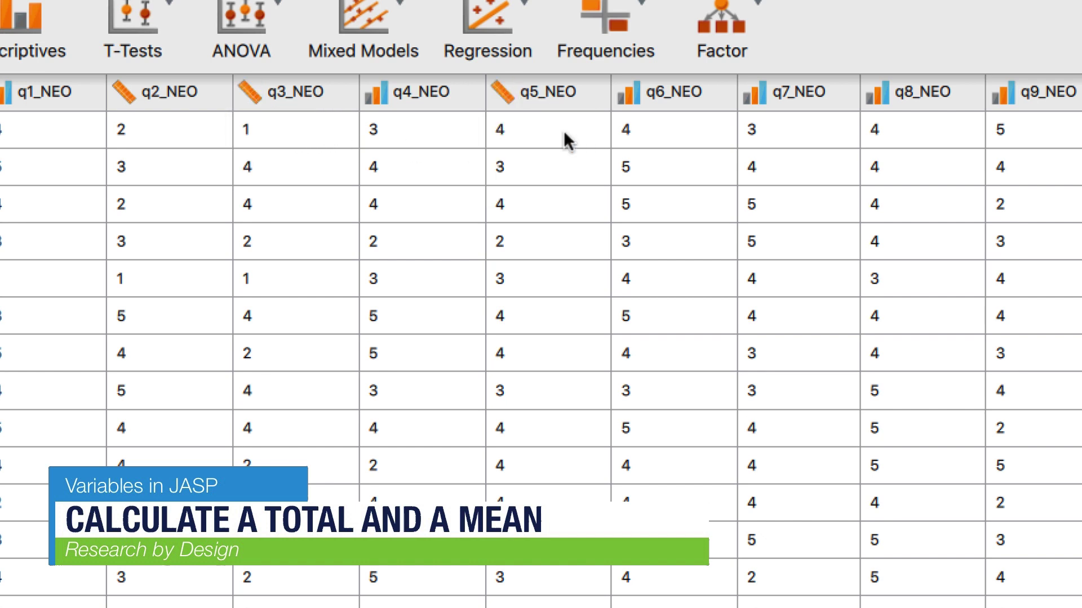
left_click(884, 100)
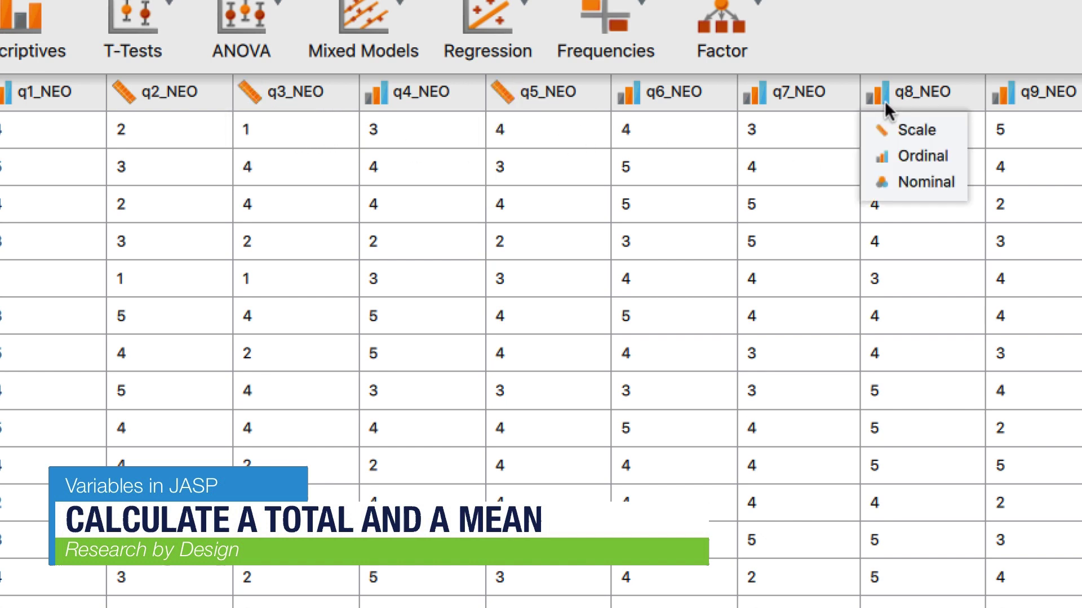
left_click(914, 132)
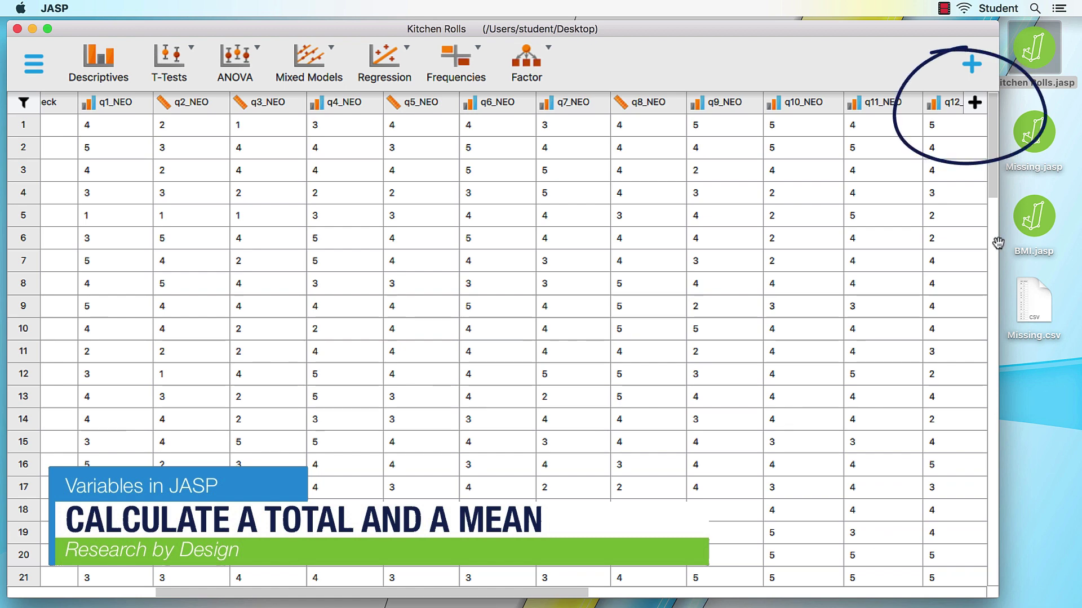
Add a Scale computed column named Total.
left_click(975, 103)
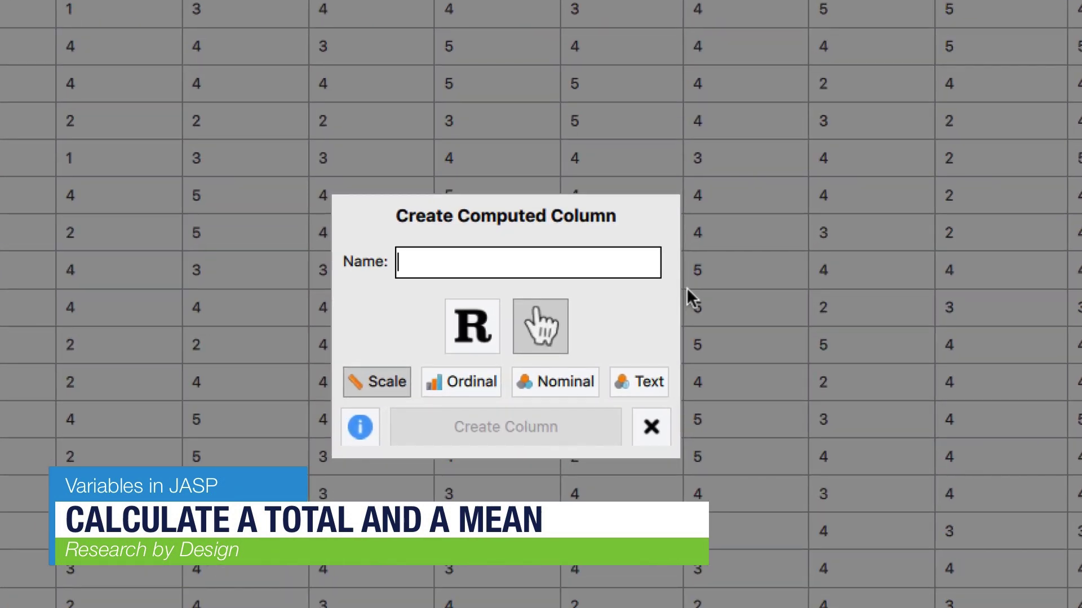
type("Total")
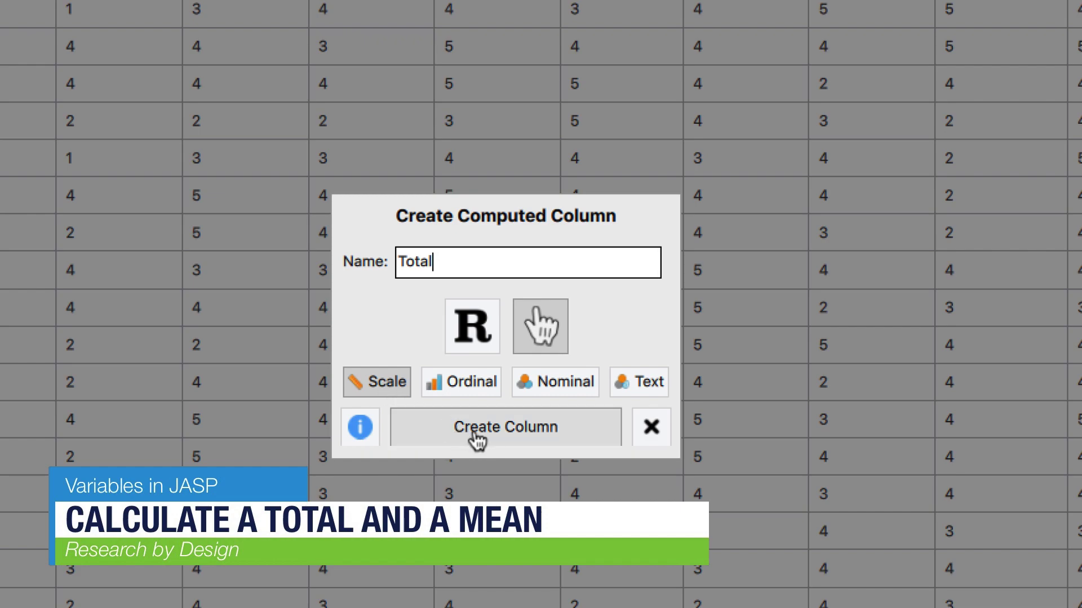
left_click(495, 433)
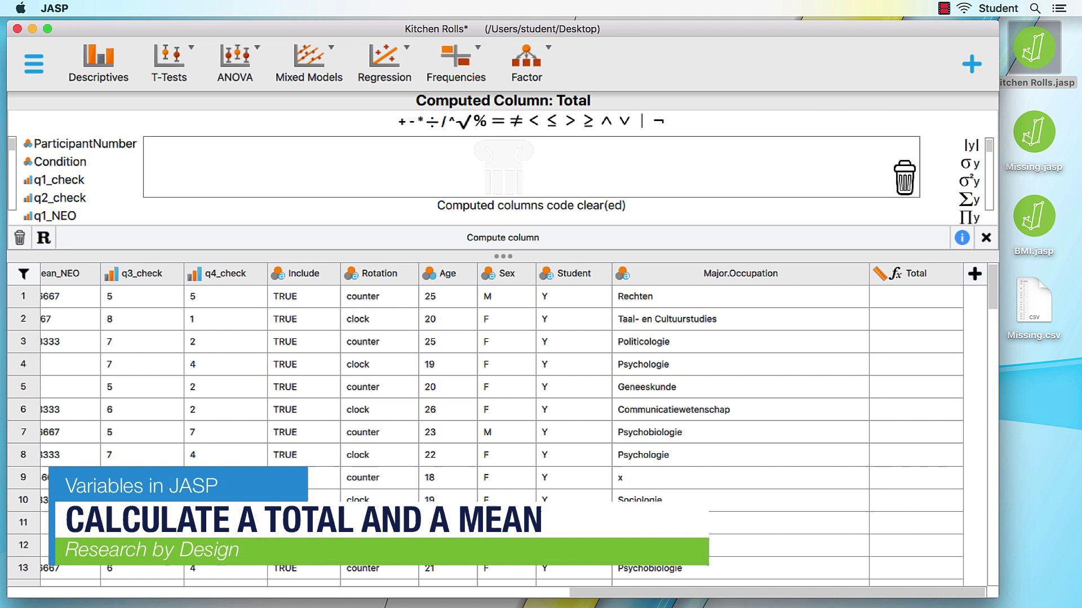
scroll(59, 178, "down", 2)
scroll(61, 176, "down", 2)
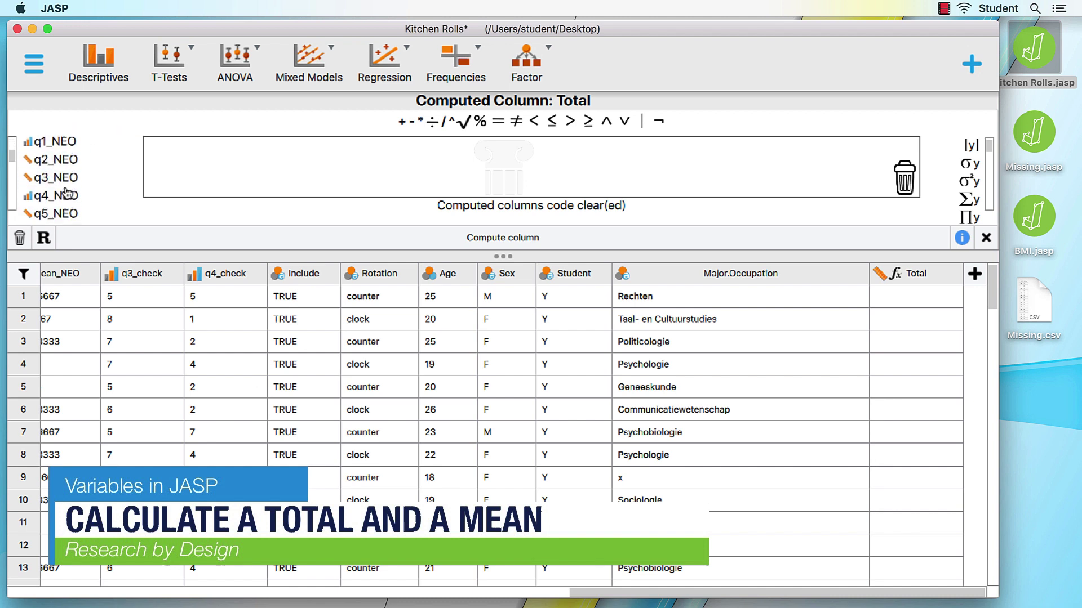
Build the Total formula as q2_NEO + q3_NEO + q5_NEO.
left_click_drag(55, 154, 182, 149)
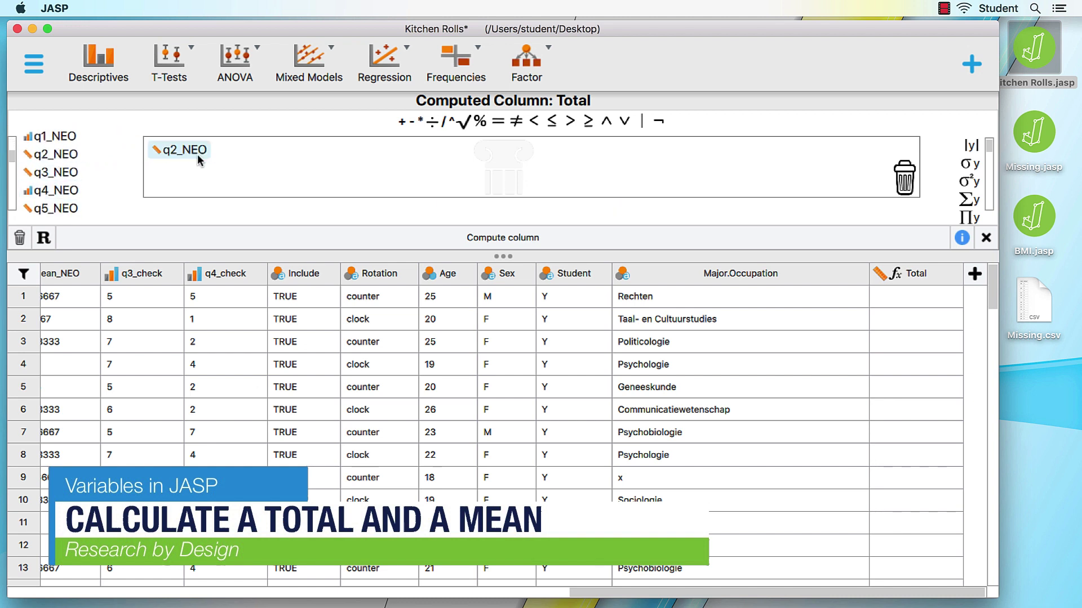
left_click(401, 120)
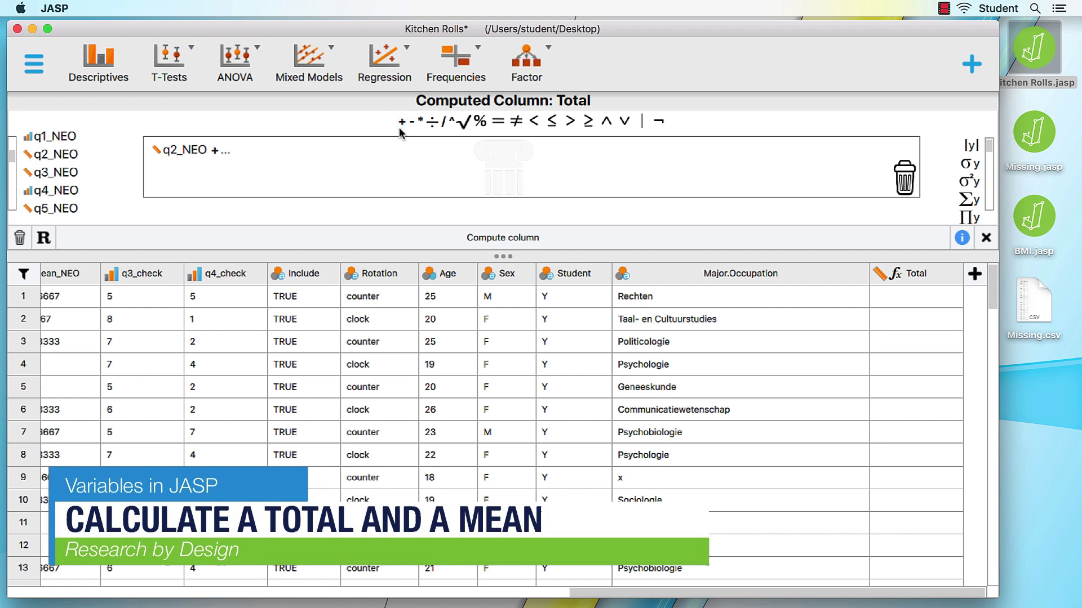
left_click(73, 178)
left_click(402, 122)
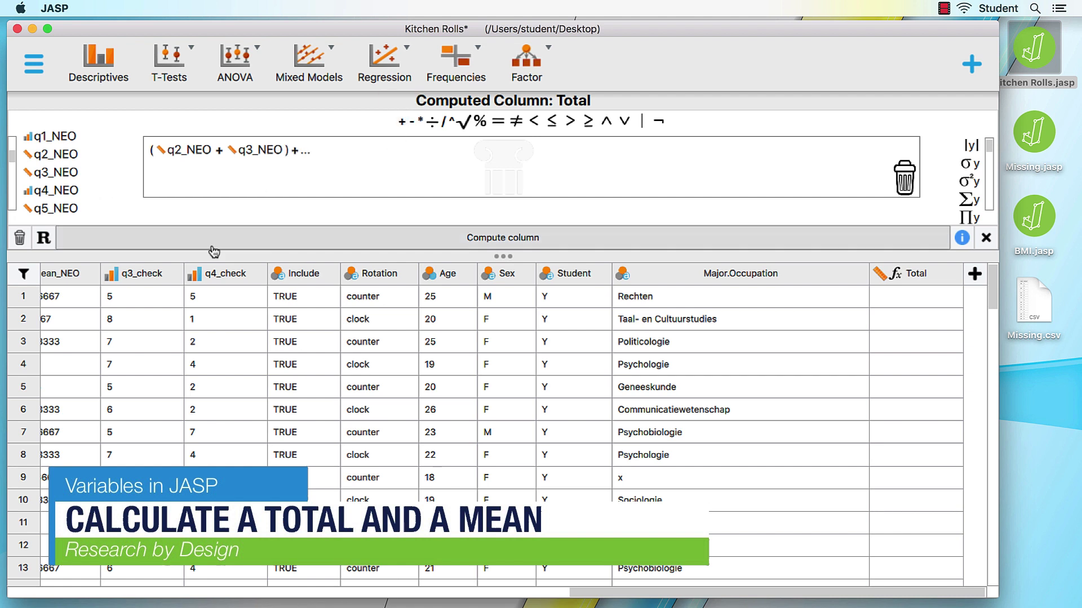
double_click(68, 210)
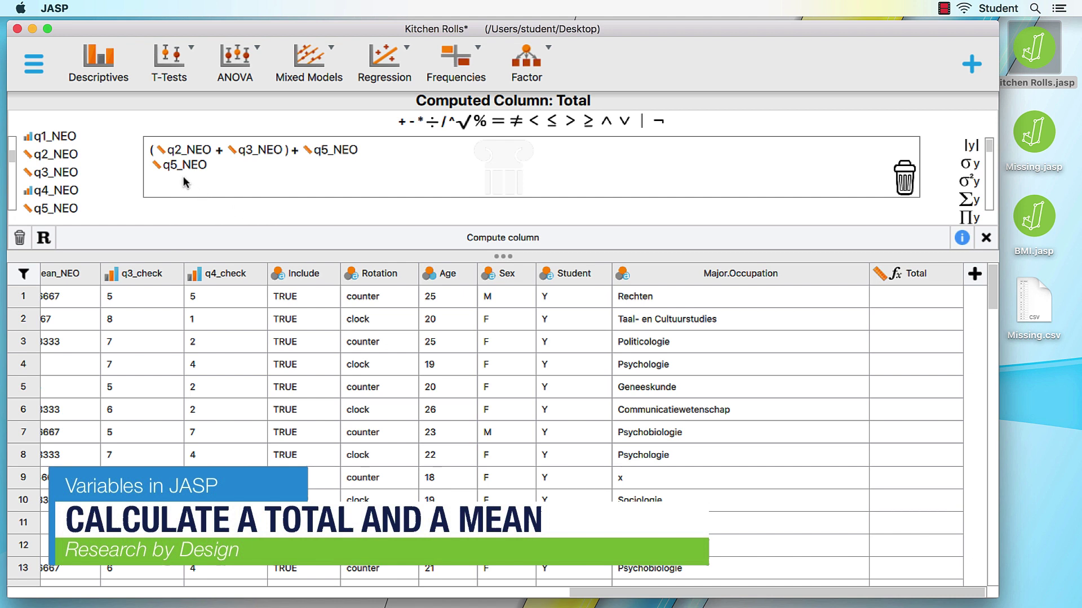
Remove the duplicate q5_NEO, append + q8_NEO, and compute Total.
left_click_drag(171, 166, 904, 183)
left_click(490, 244)
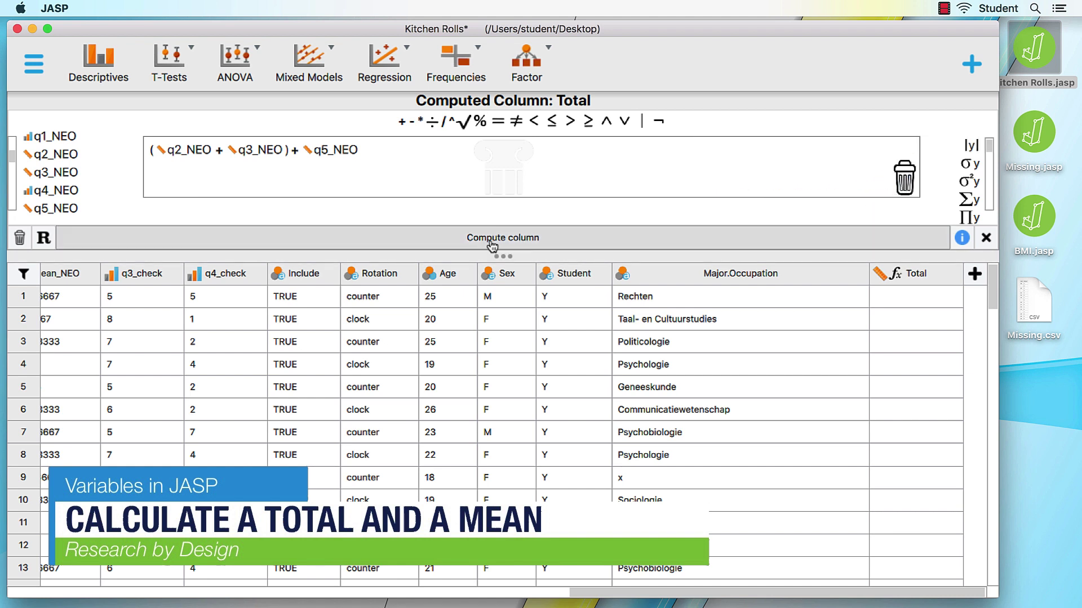
left_click(402, 121)
scroll(72, 208, "down", 2)
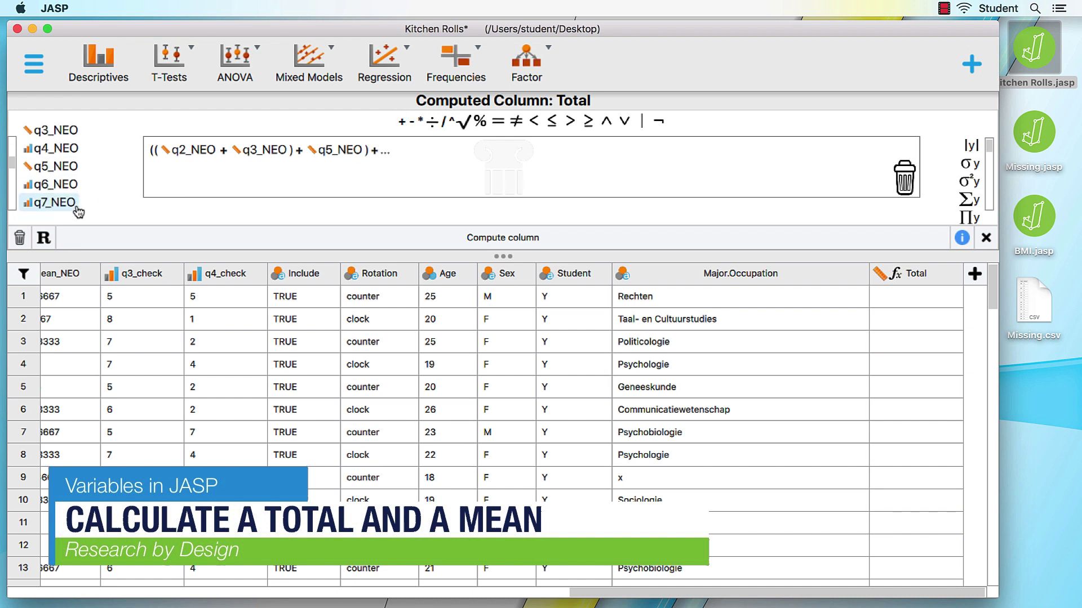
scroll(68, 202, "down", 2)
left_click(62, 191)
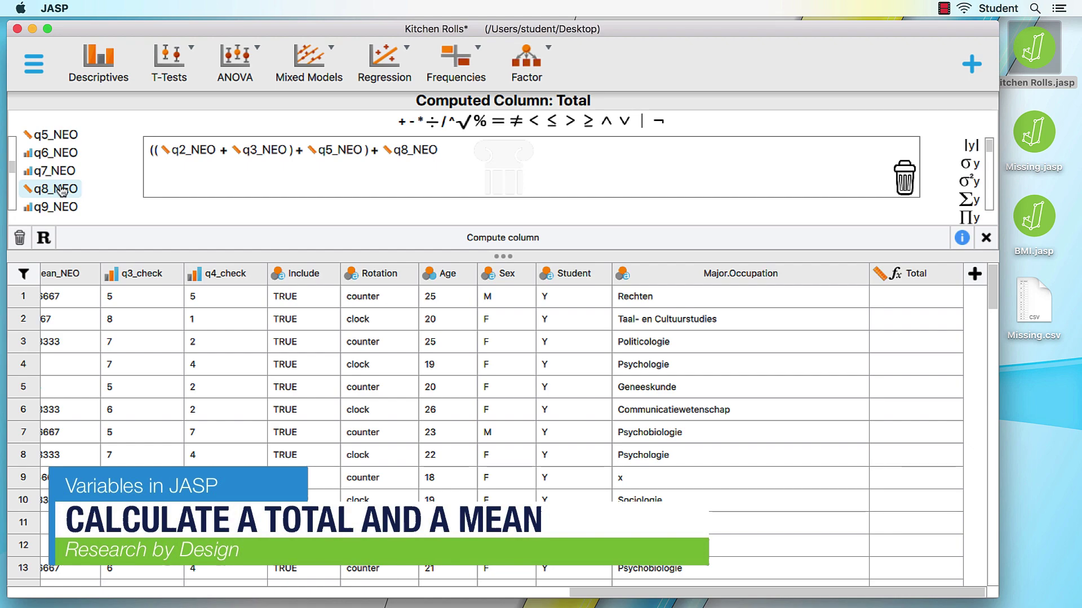
left_click(610, 243)
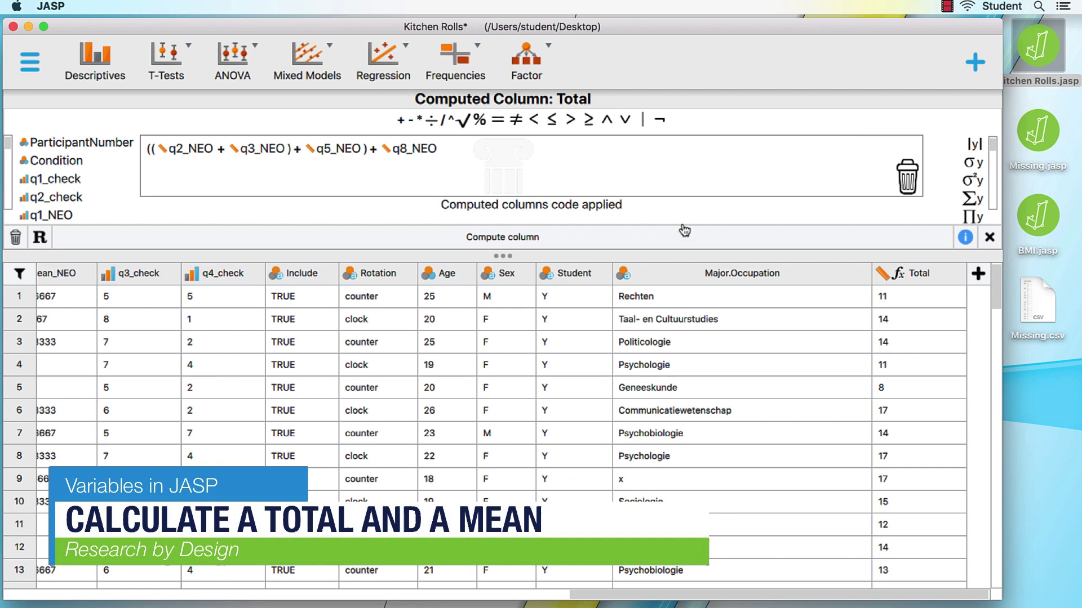
Create a Scale computed column named Pay after reading the computed-column help.
left_click(978, 275)
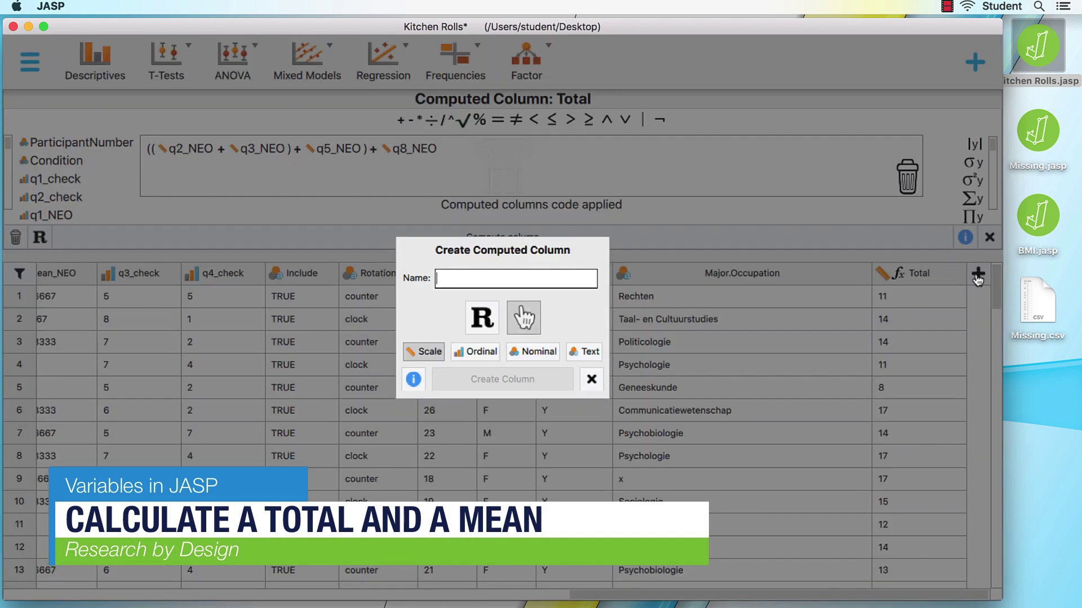
type("P")
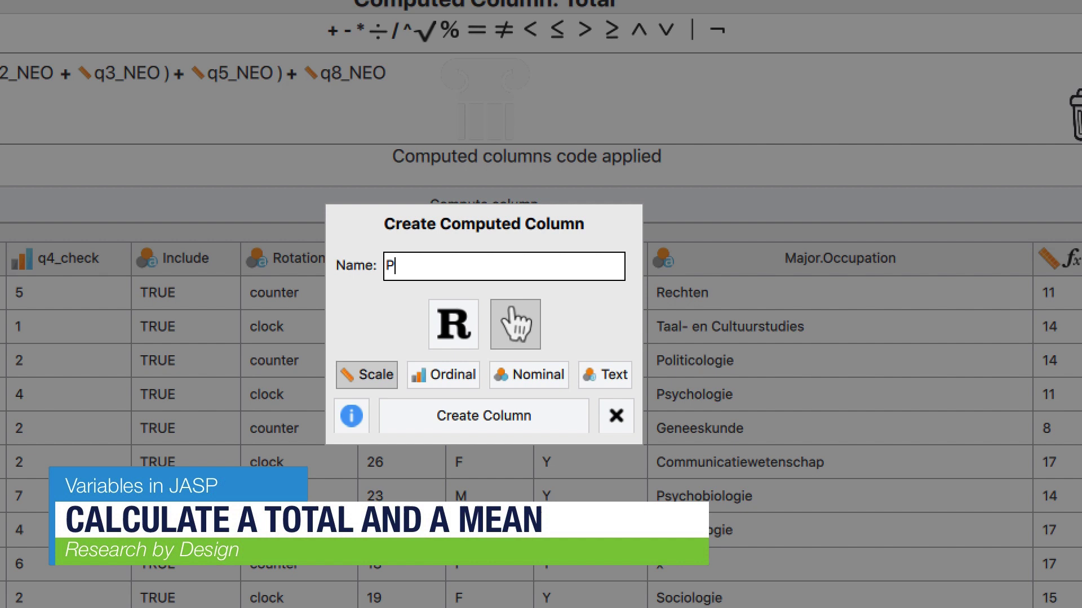
type("ay")
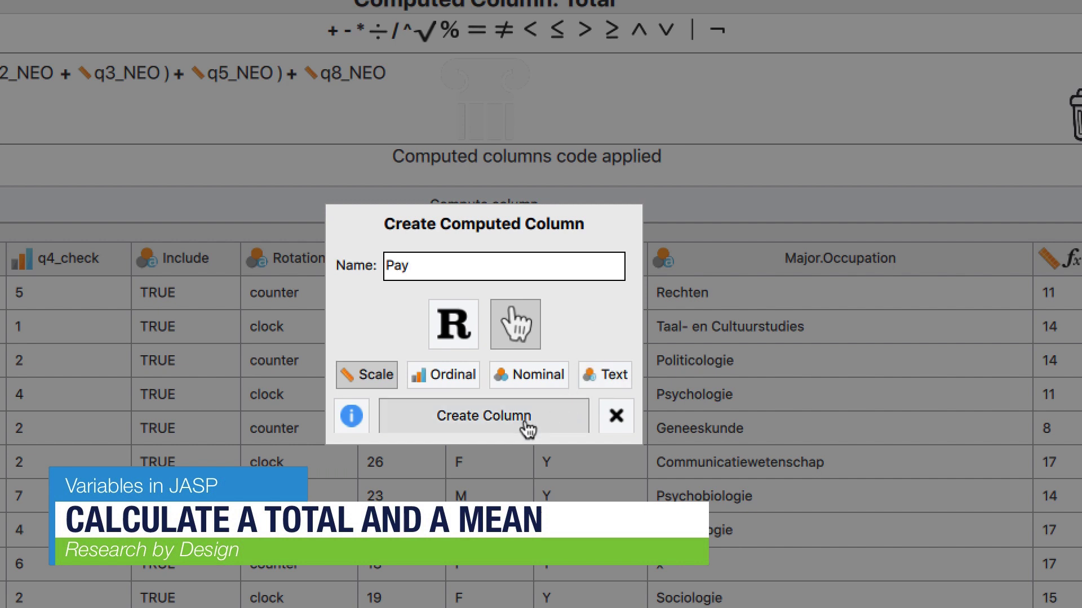
left_click(353, 418)
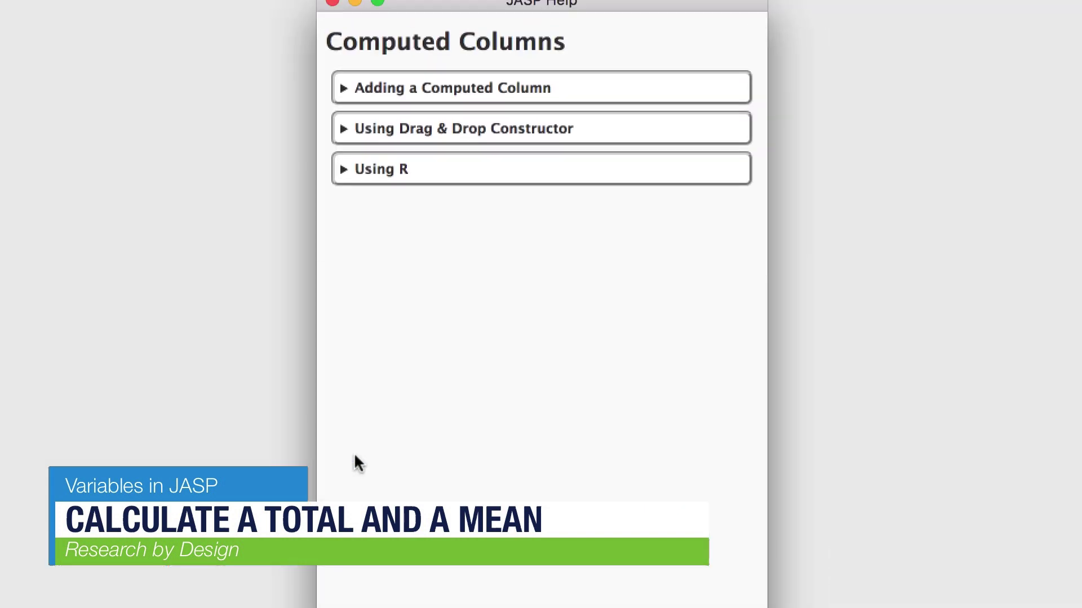
left_click(341, 104)
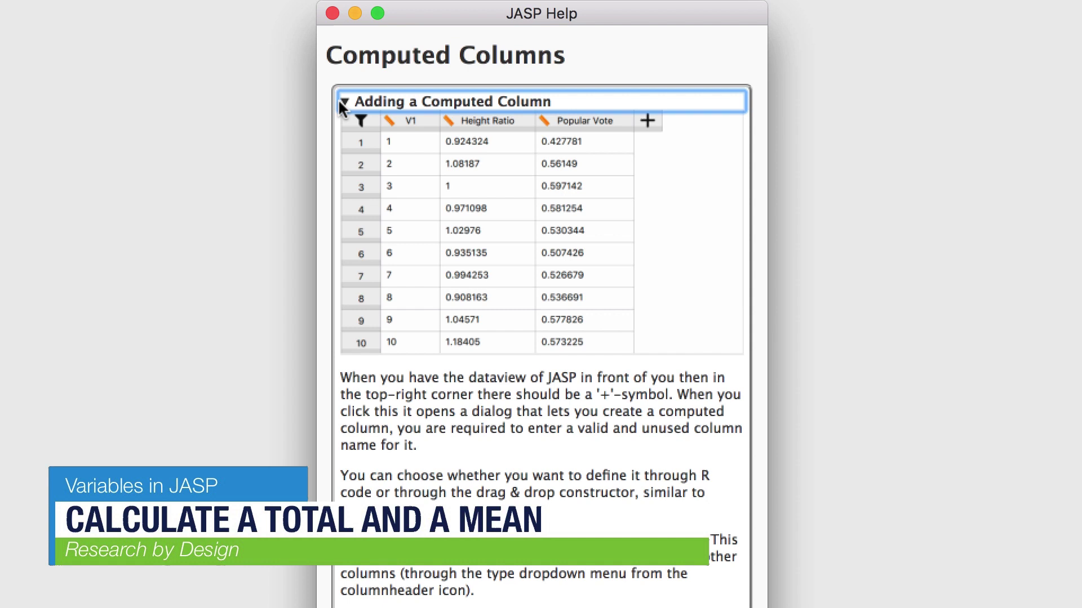
left_click(648, 125)
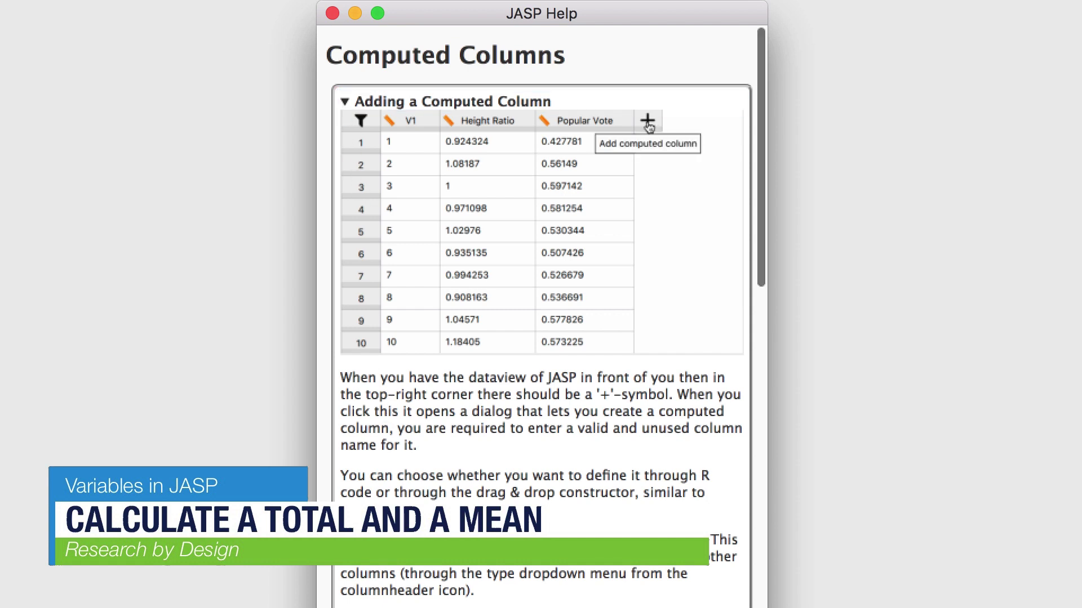
scroll(540, 338, "down", 3)
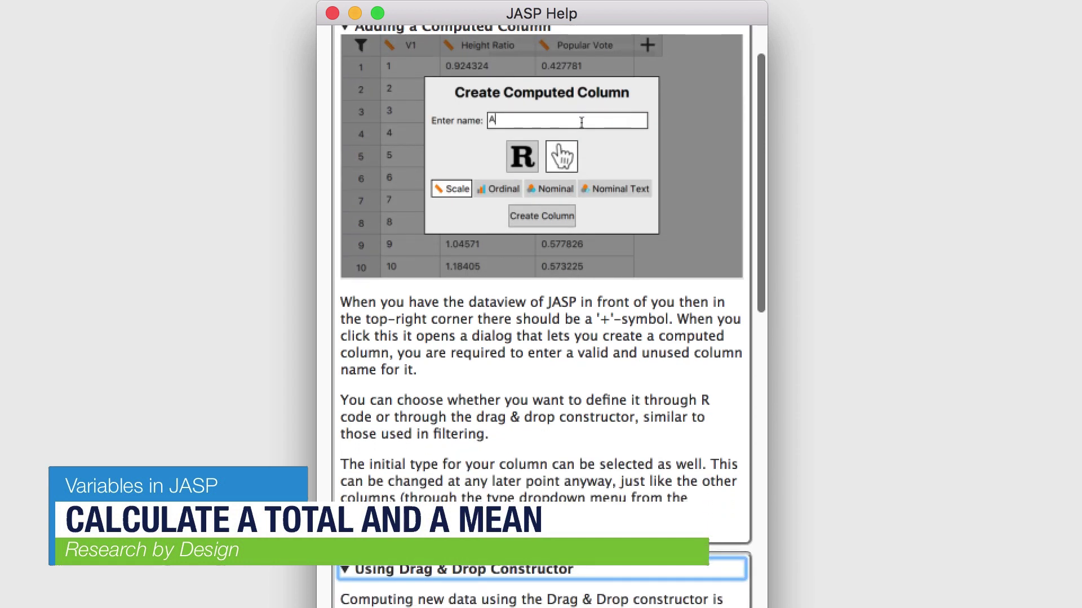
scroll(541, 338, "down", 1)
scroll(541, 338, "down", 5)
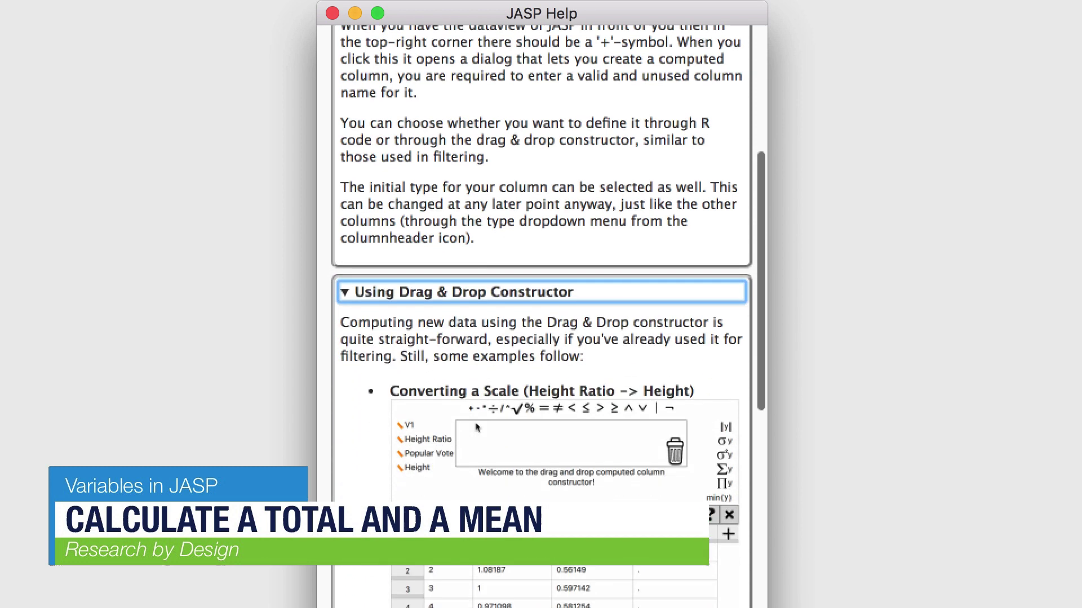
scroll(541, 338, "down", 2)
scroll(542, 339, "down", 2)
scroll(330, 49, "down", 3)
scroll(330, 49, "down", 1)
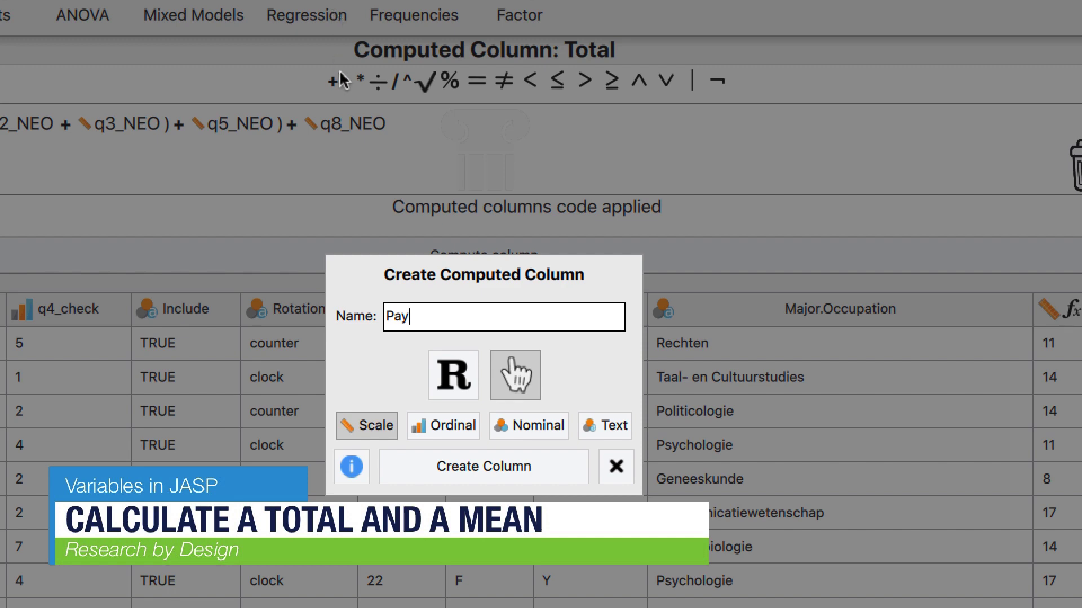
left_click(574, 479)
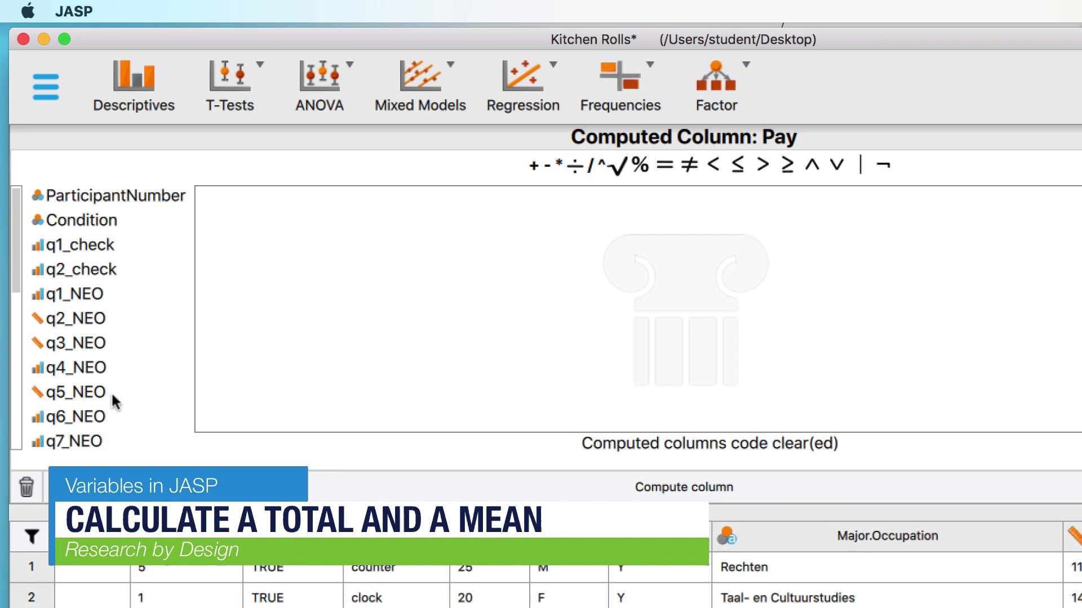
scroll(116, 403, "down", 1)
scroll(135, 404, "down", 5)
Compute Pay as Total ÷ 4.
double_click(62, 415)
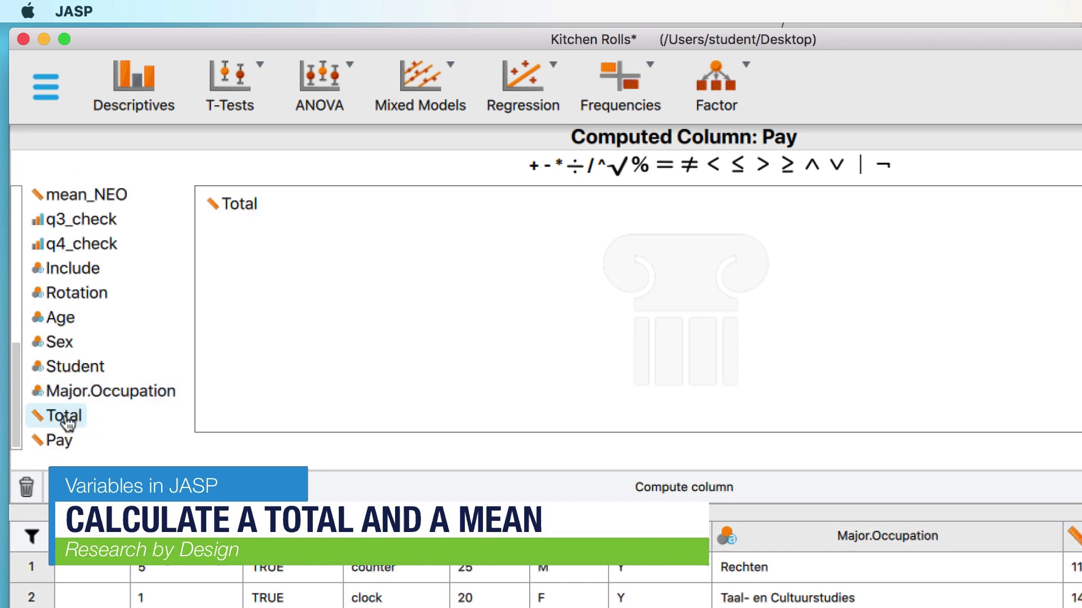
left_click(575, 165)
type("4")
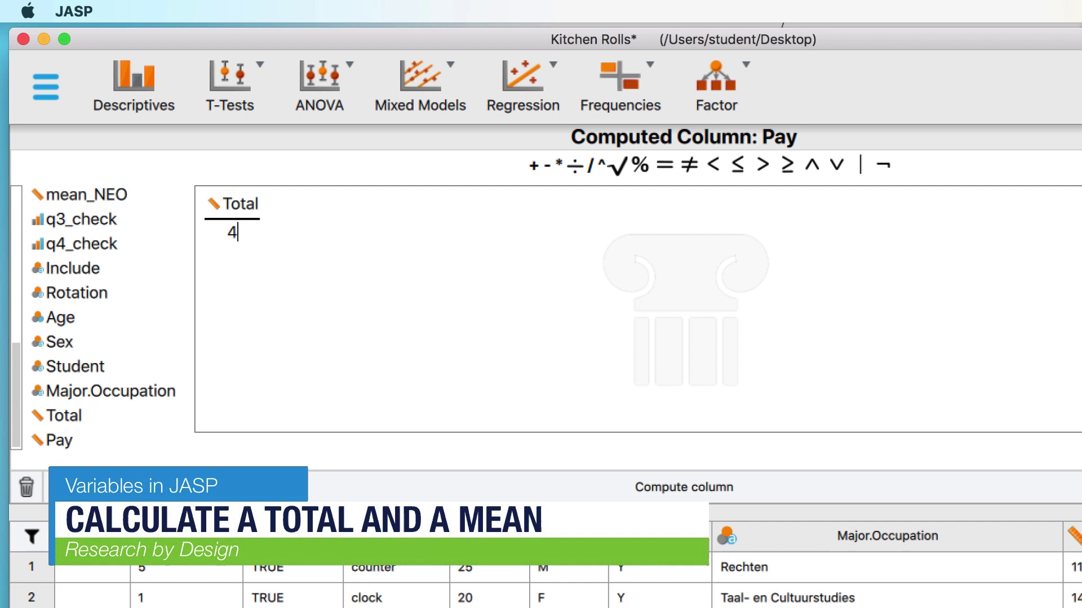
left_click(987, 499)
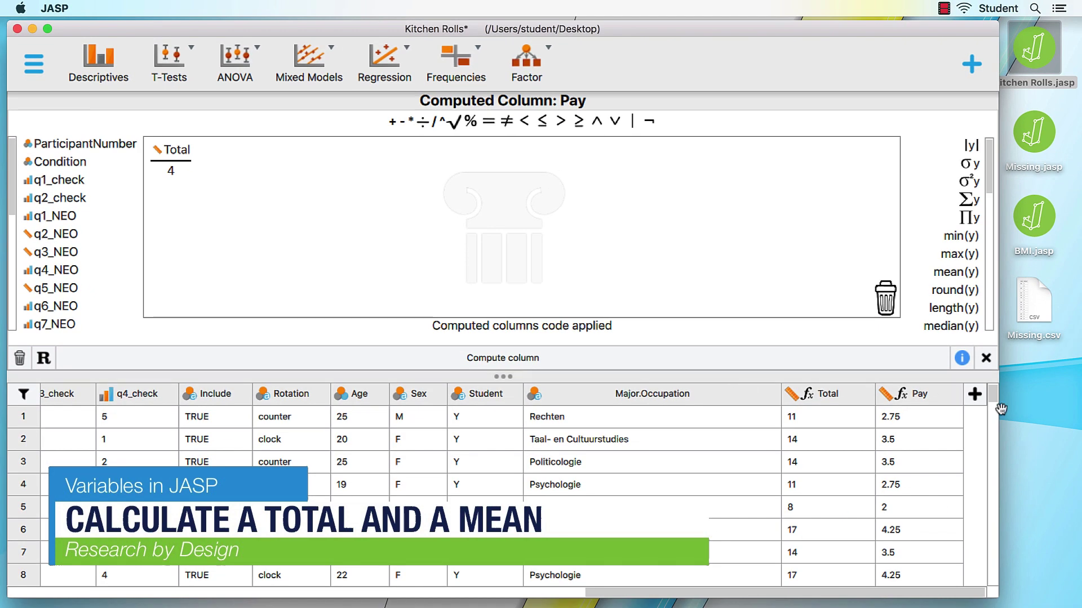
Create a Sex2 computed column with a Sex = f comparison and compute it.
left_click(975, 395)
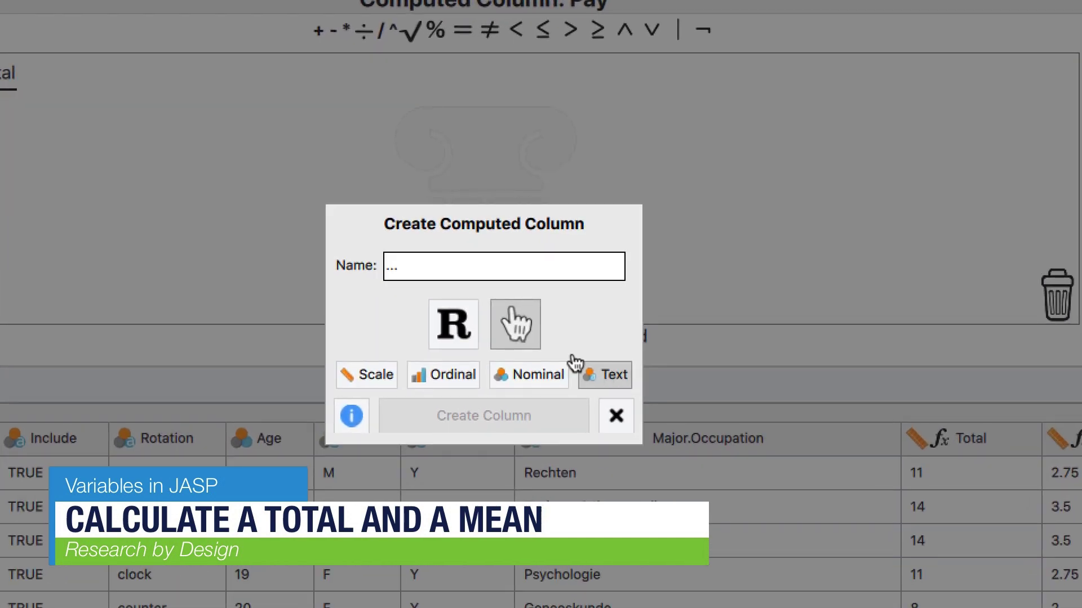
type("Sex2")
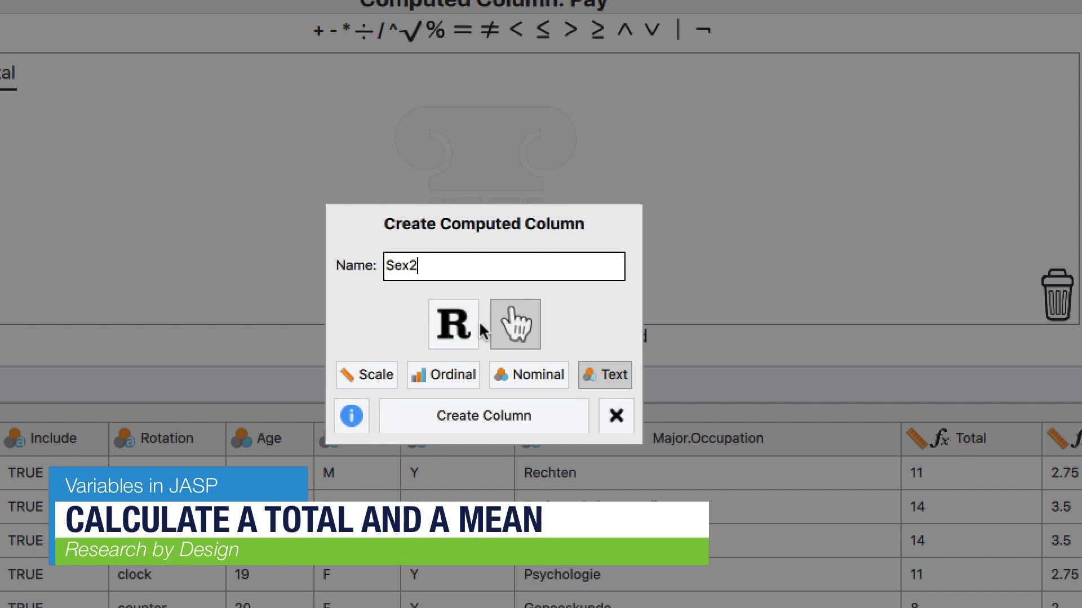
left_click(515, 425)
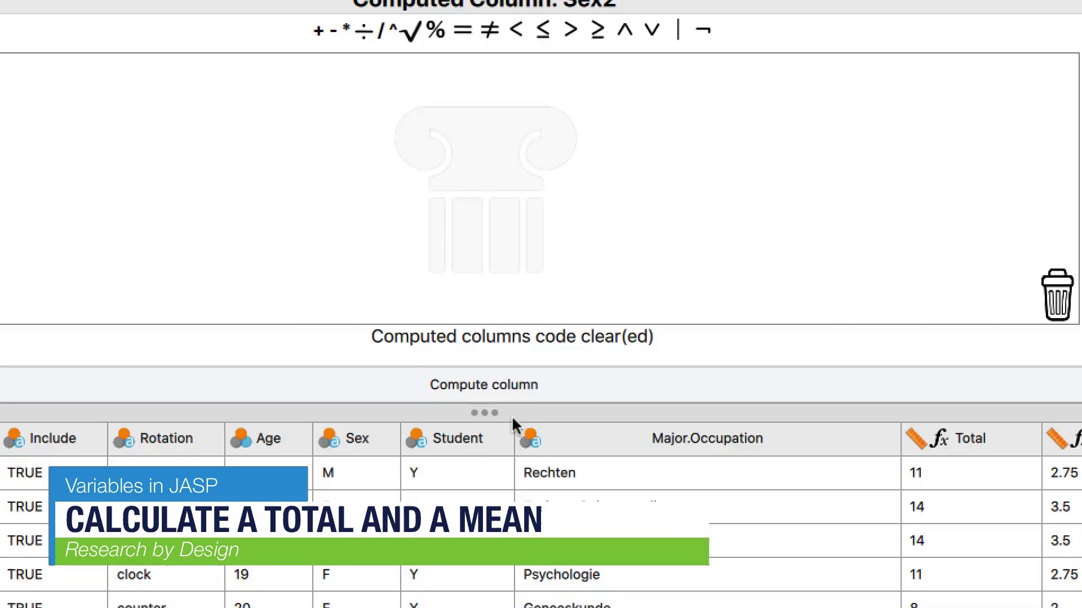
scroll(145, 396, "down", 3)
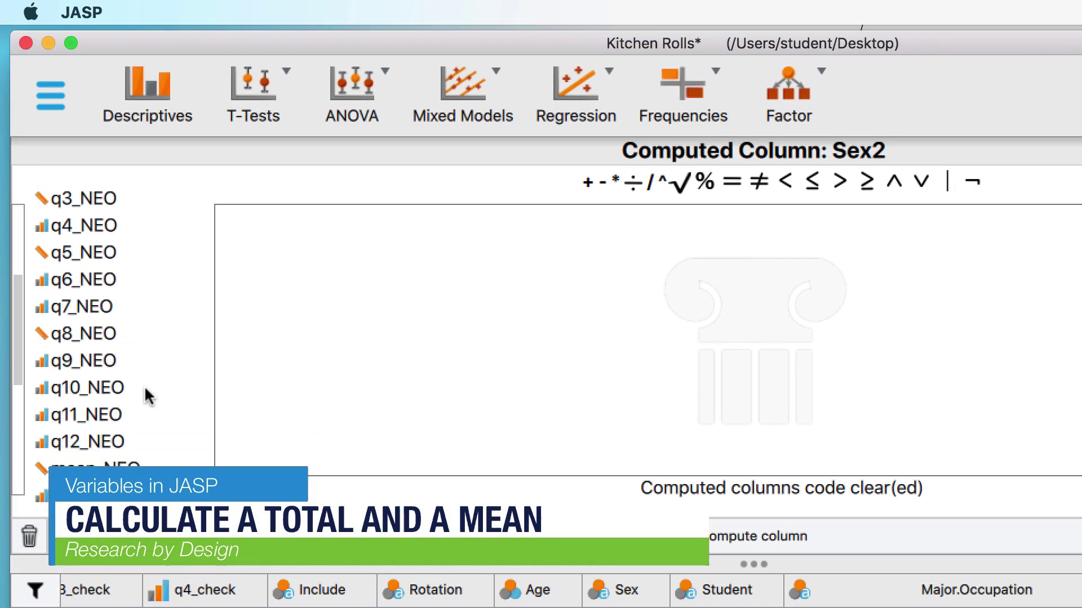
scroll(145, 397, "down", 2)
scroll(145, 398, "down", 2)
scroll(145, 397, "down", 1)
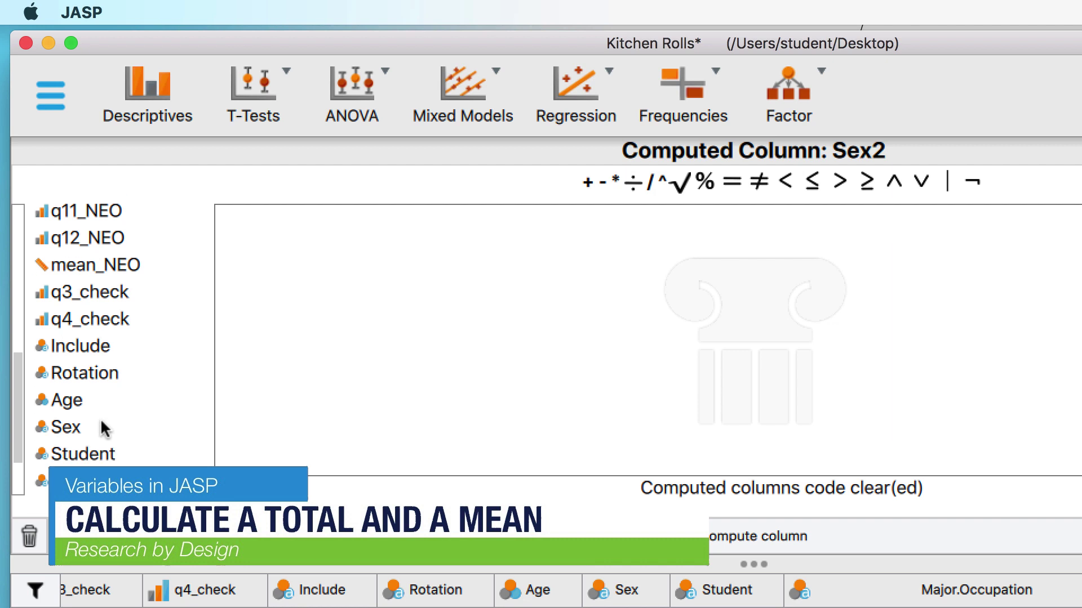
double_click(67, 428)
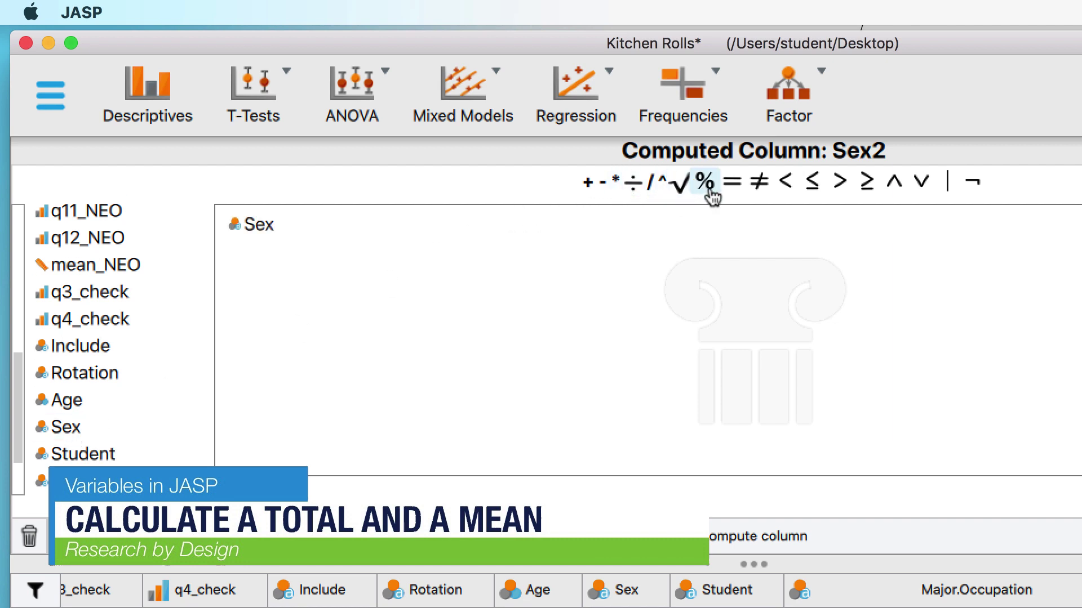
left_click_drag(732, 183, 316, 278)
type("F")
left_click(1010, 524)
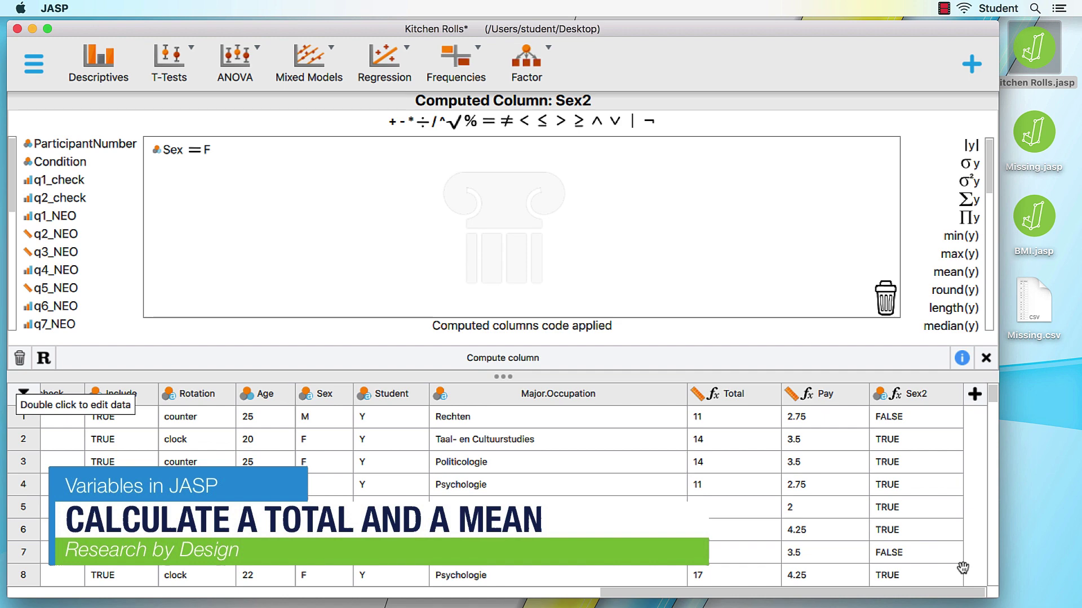
scroll(963, 568, "down", 1)
scroll(963, 568, "down", 3)
scroll(963, 568, "up", 4)
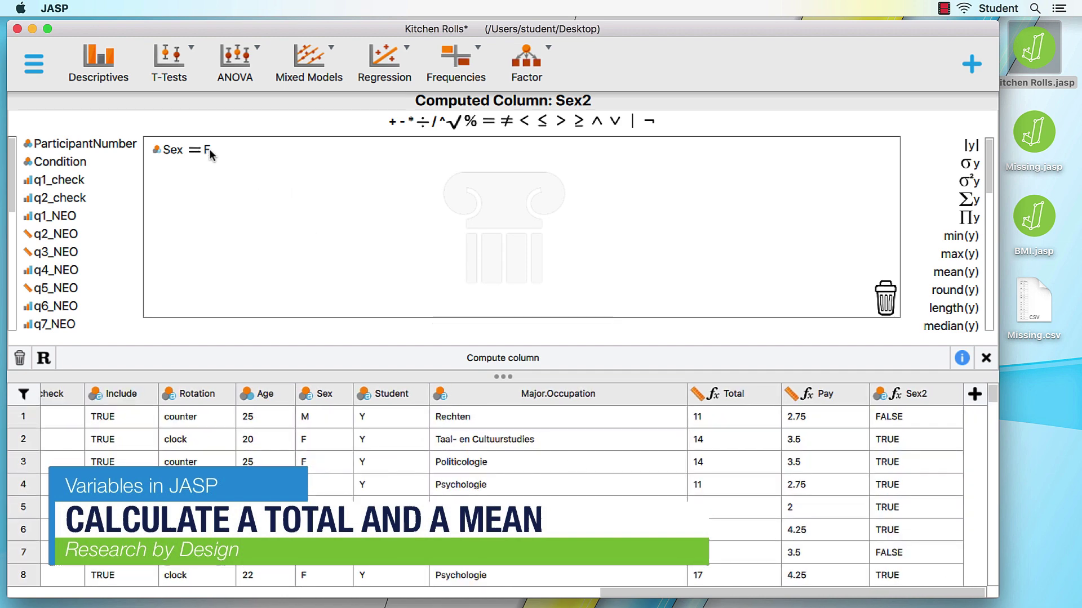
Correct the Sex2 comparison value to capital F and recompute.
key("BackSpace")
left_click(558, 358)
type("f")
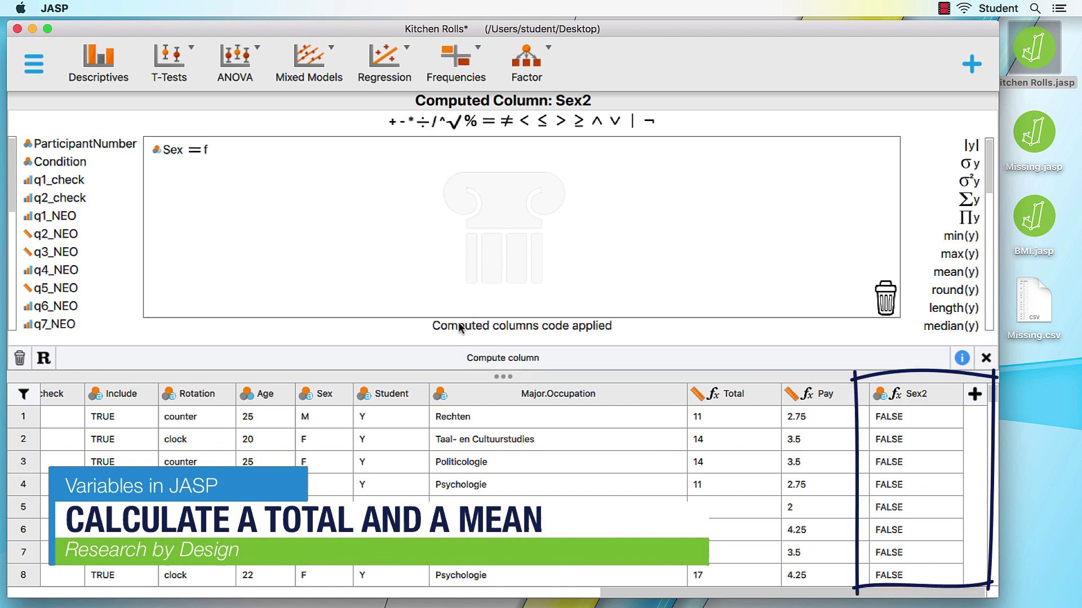
key("BackSpace")
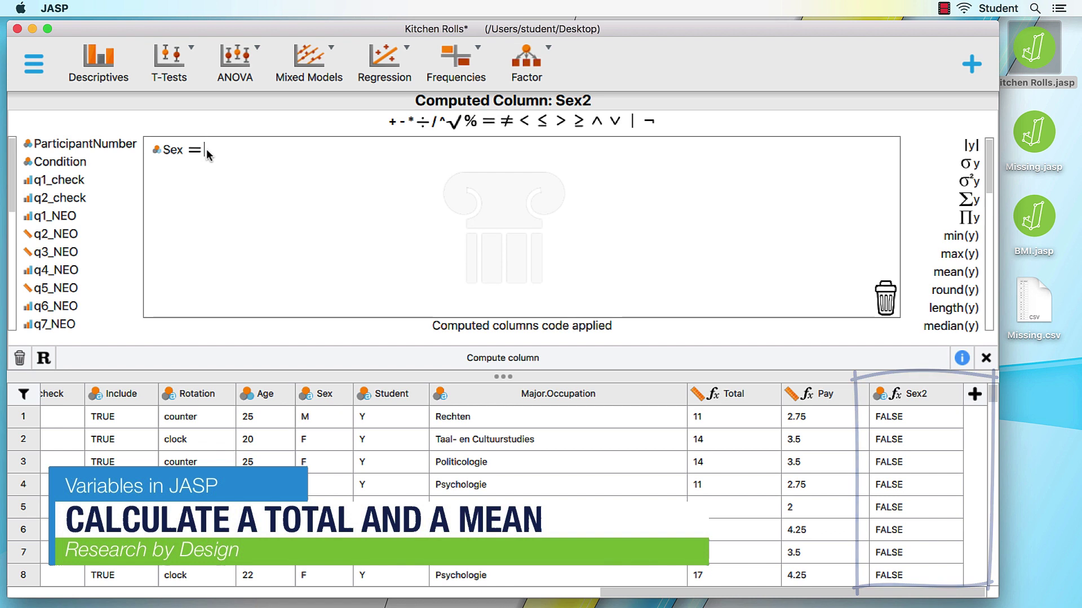
type(" F")
left_click(448, 364)
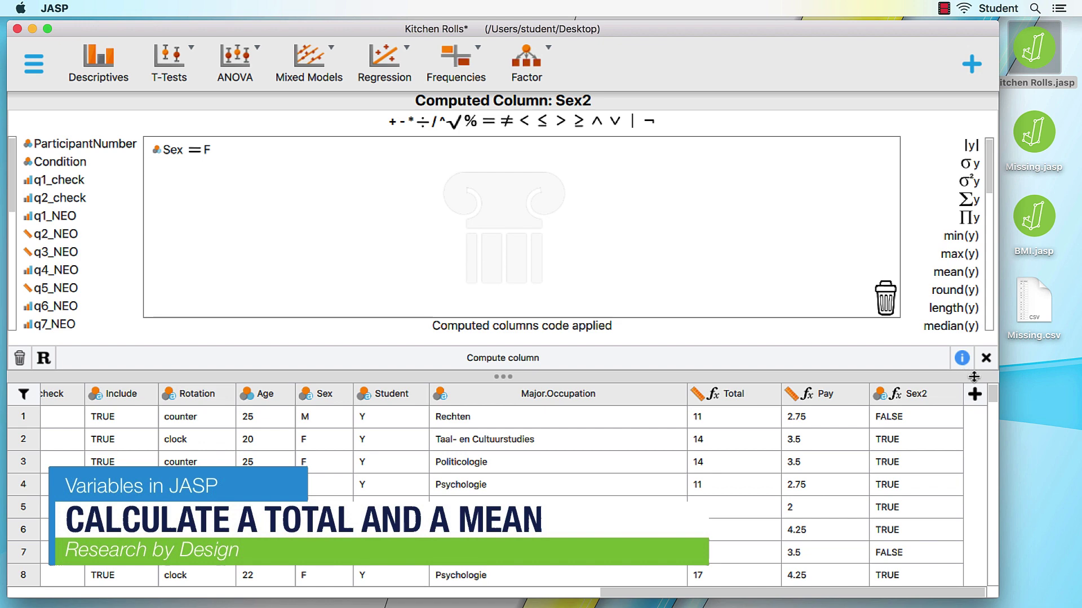
Create a Scale column Sex3 and compute it from Sex = F.
left_click(974, 395)
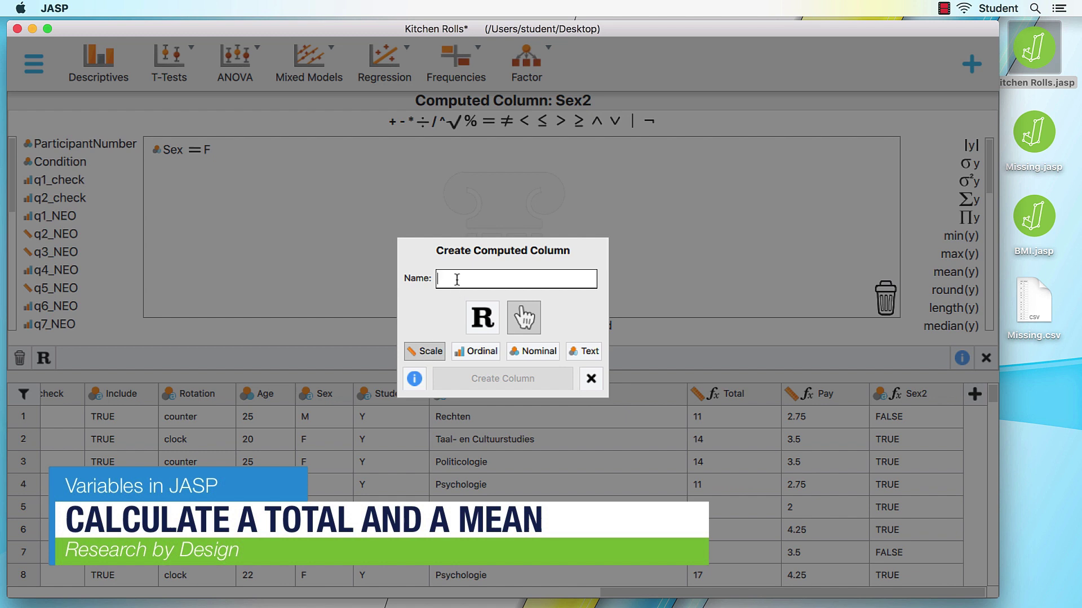
type("Sex3")
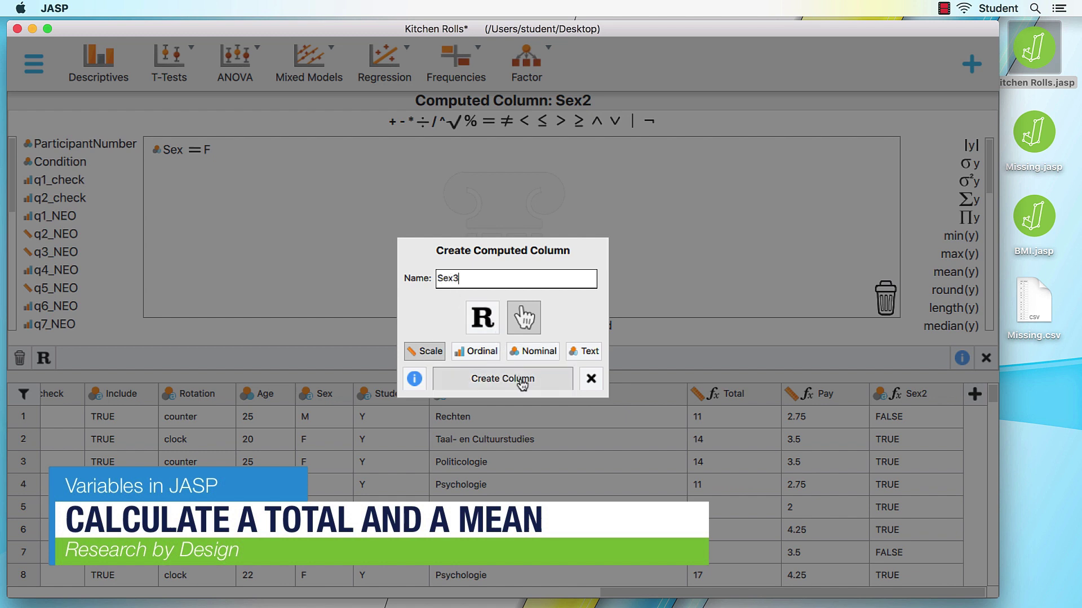
left_click(519, 380)
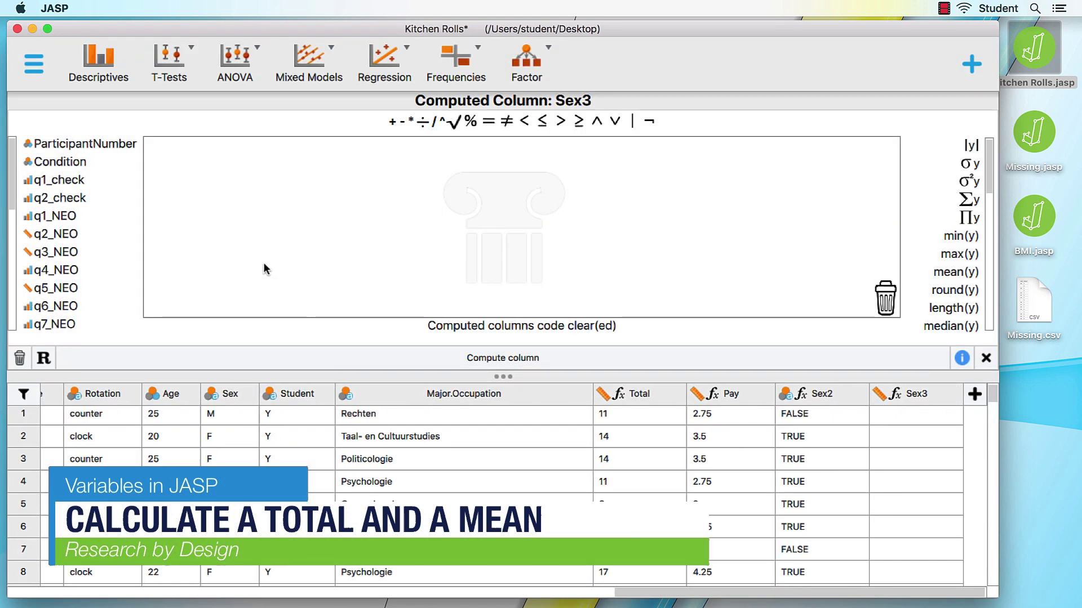
scroll(41, 286, "down", 5)
mouse_move(43, 267)
left_mouse_down()
mouse_move(443, 140)
mouse_move(208, 148)
left_mouse_up()
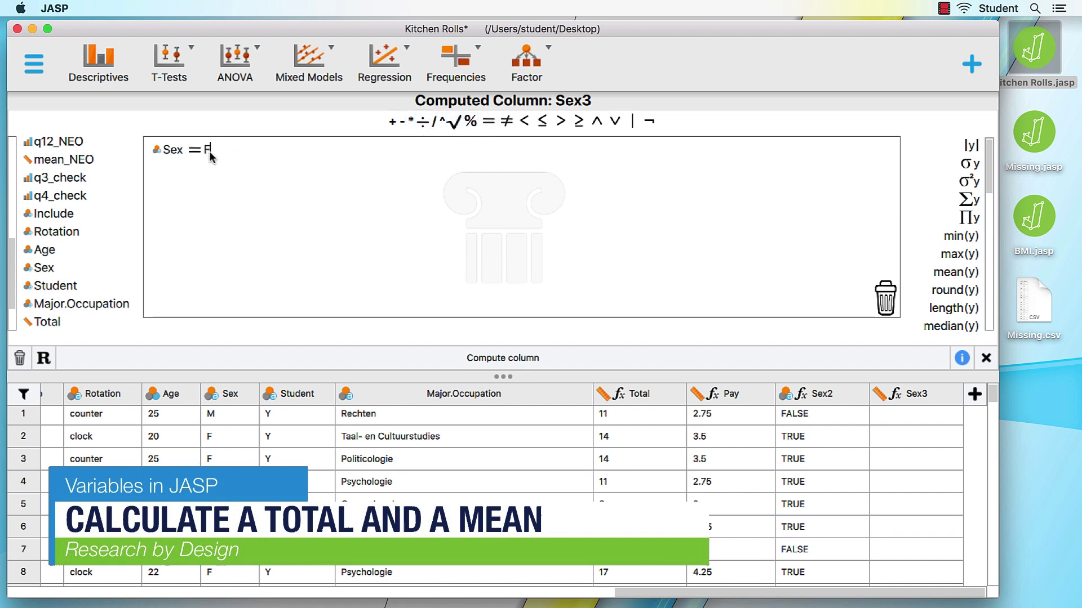
left_click(568, 362)
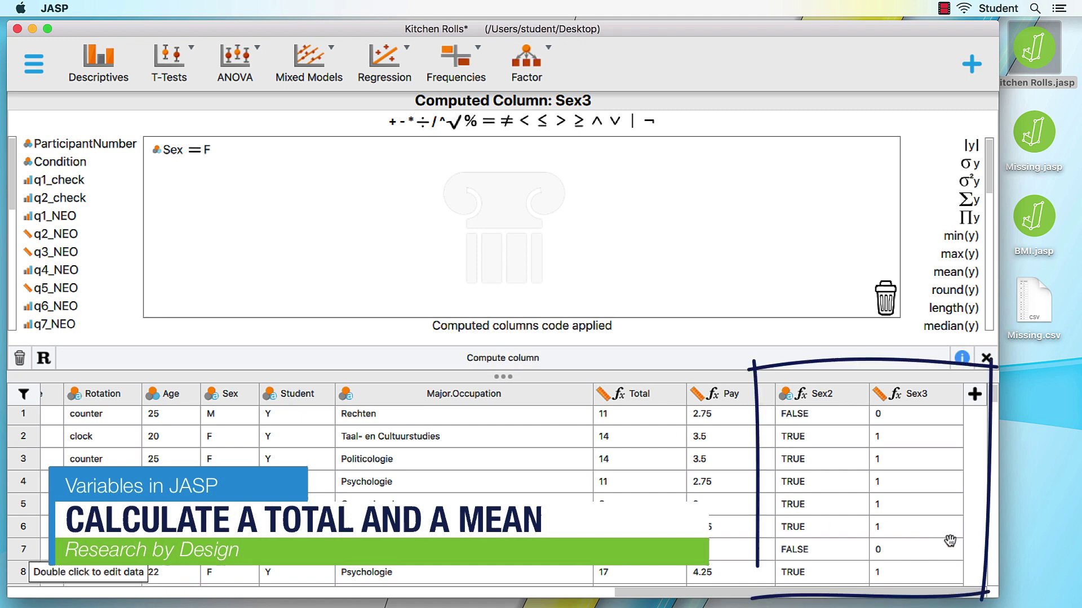
scroll(949, 540, "down", 2)
scroll(950, 541, "down", 2)
scroll(951, 541, "down", 1)
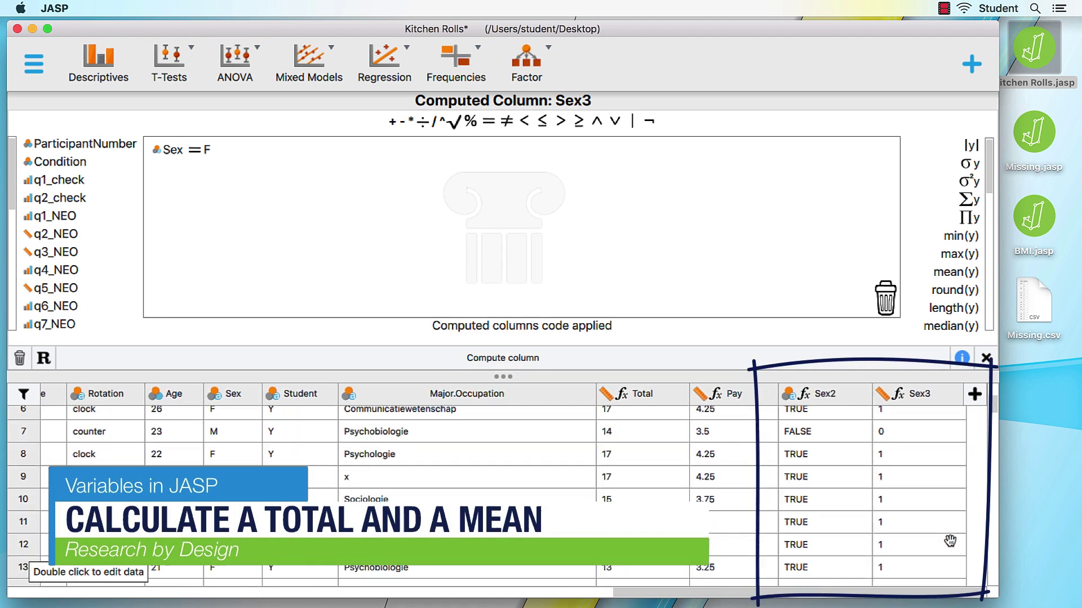
scroll(950, 541, "down", 1)
scroll(950, 541, "down", 3)
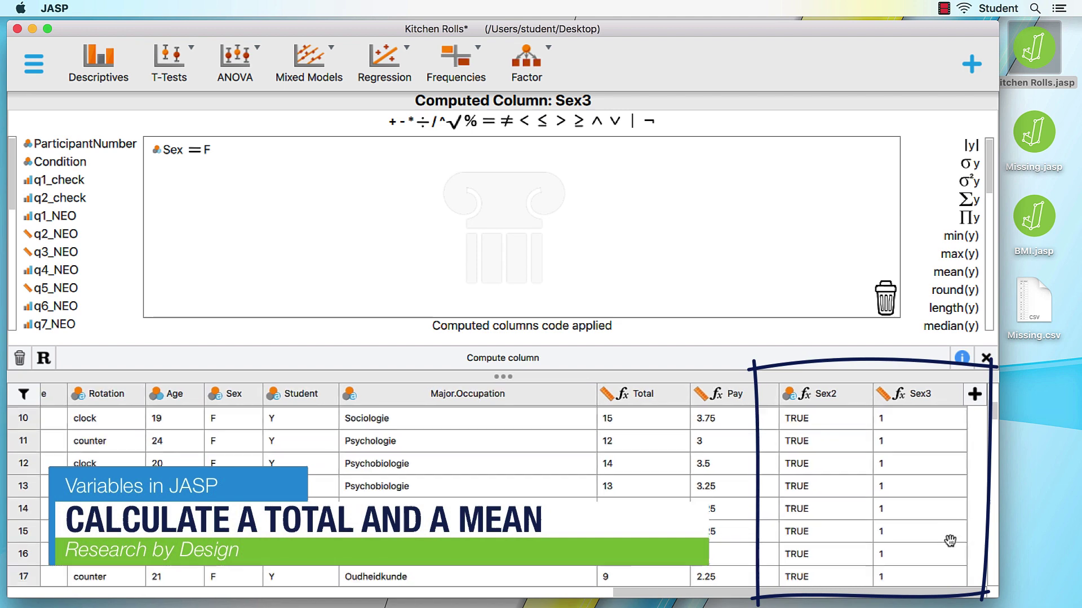
scroll(950, 541, "down", 3)
scroll(951, 540, "down", 3)
scroll(950, 541, "down", 1)
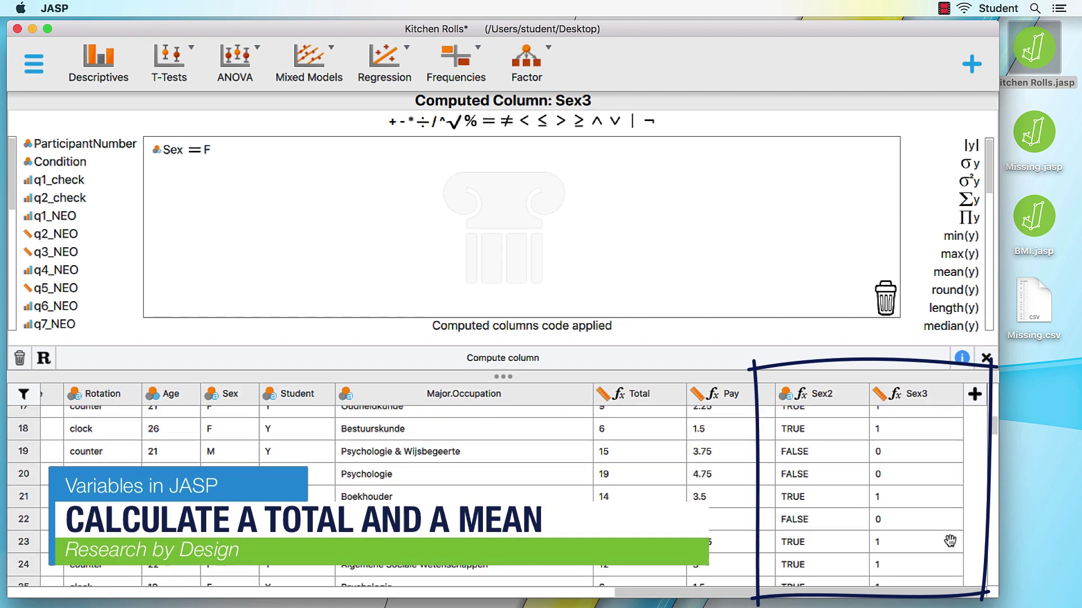
scroll(950, 541, "up", 15)
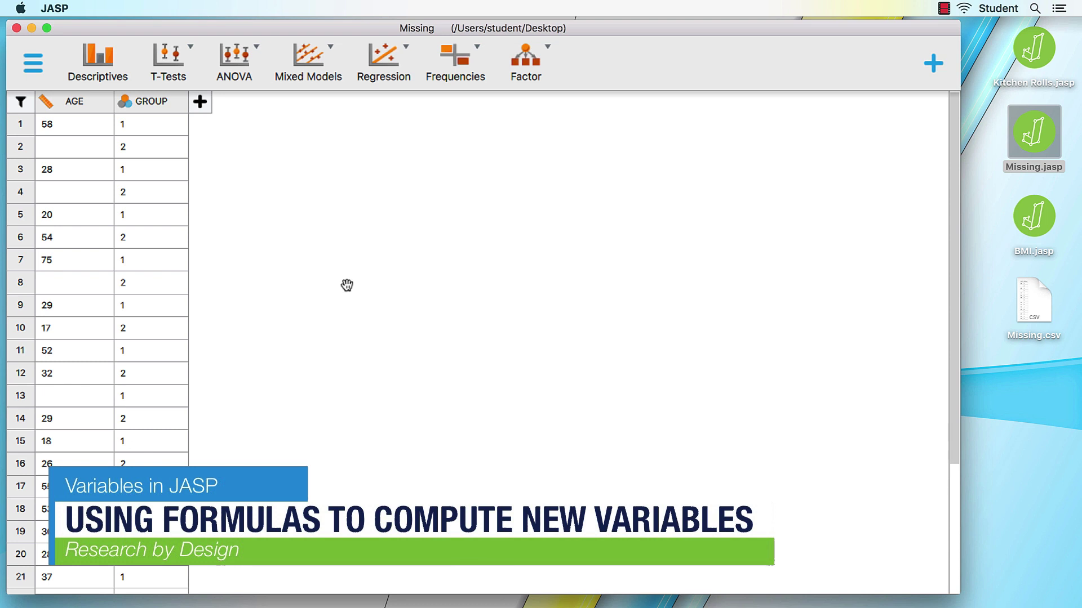
Create a computed column named ageIMPUTE and enlarge its formula editor.
left_click(200, 101)
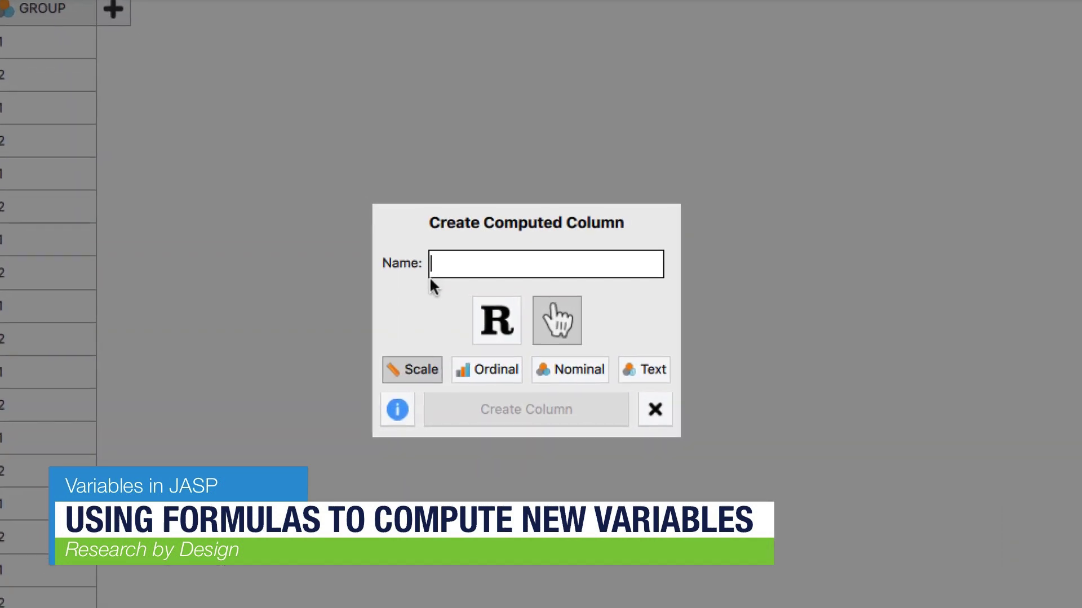
type("ageIMPUT")
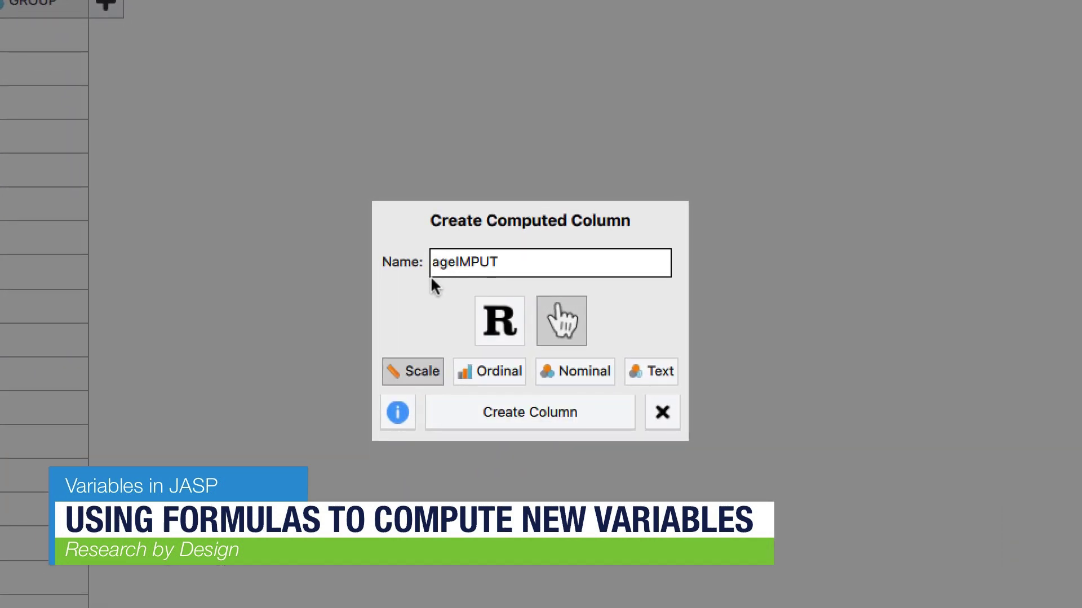
type("E")
left_click(540, 418)
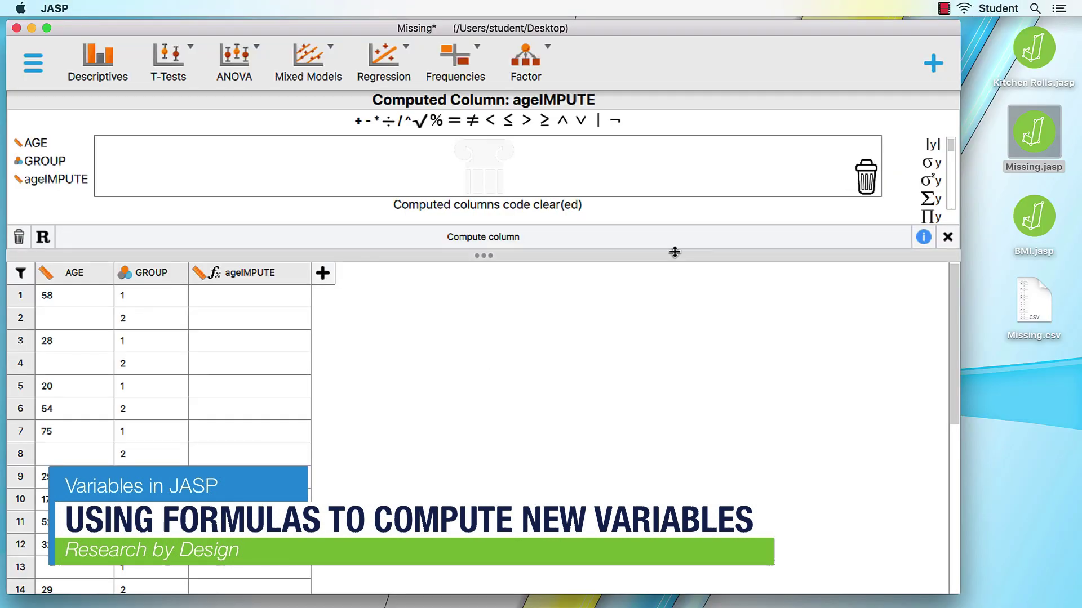
left_click_drag(674, 252, 680, 392)
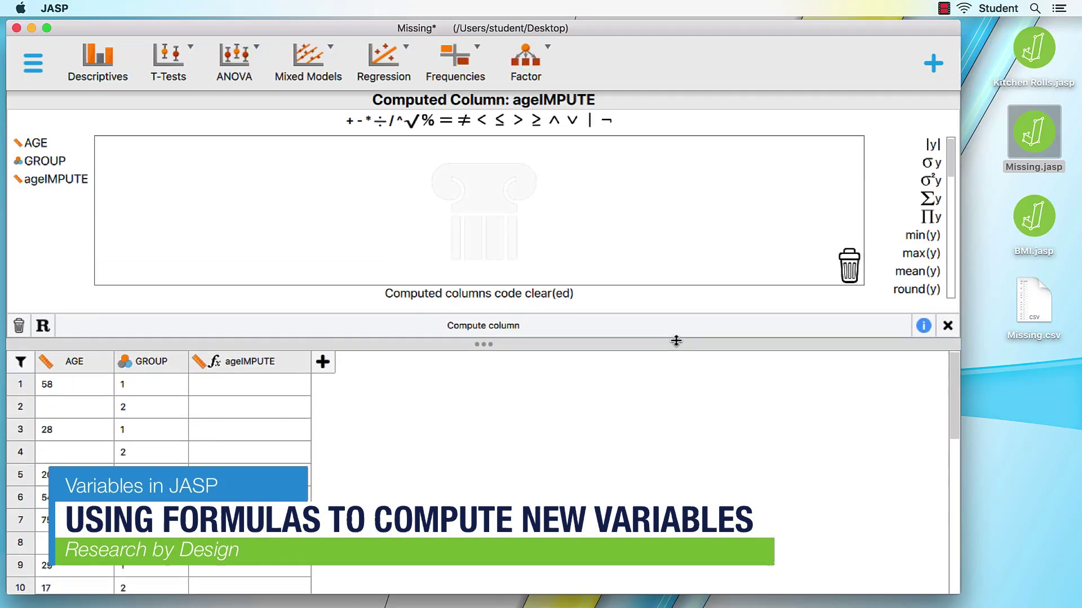
scroll(956, 237, "down", 3)
scroll(956, 232, "down", 3)
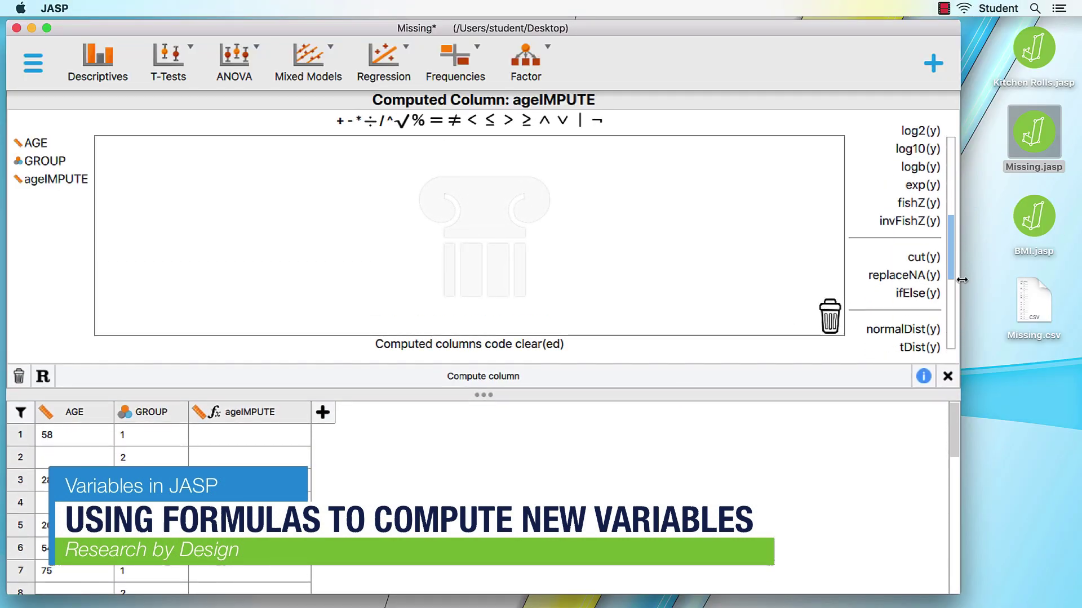
Enter replaceNA(AGE, mean(AGE)) and compute ageIMPUTE.
left_click(930, 285)
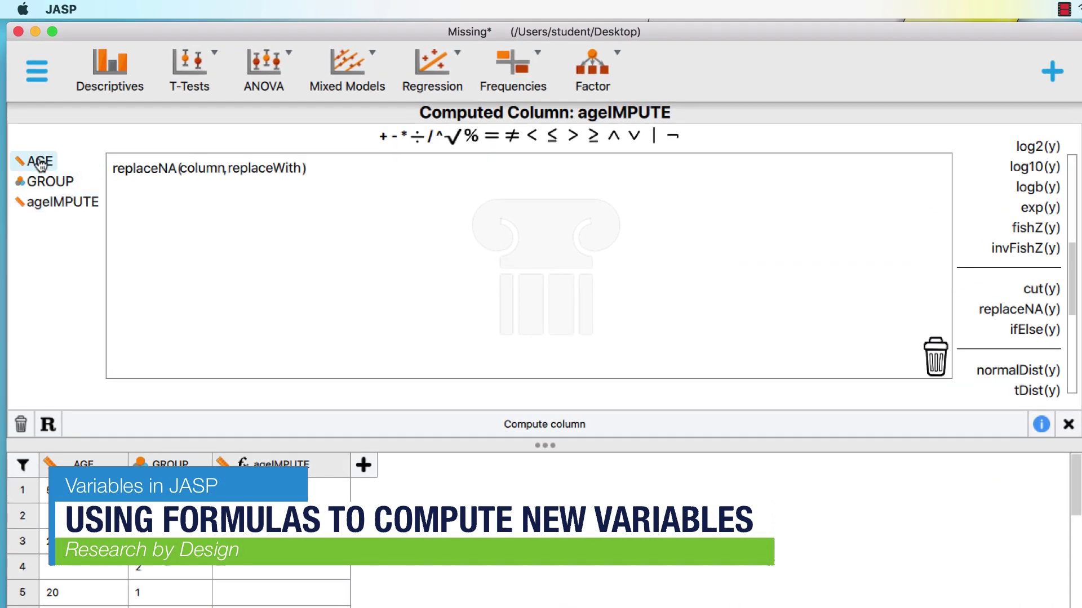
left_click_drag(39, 163, 207, 169)
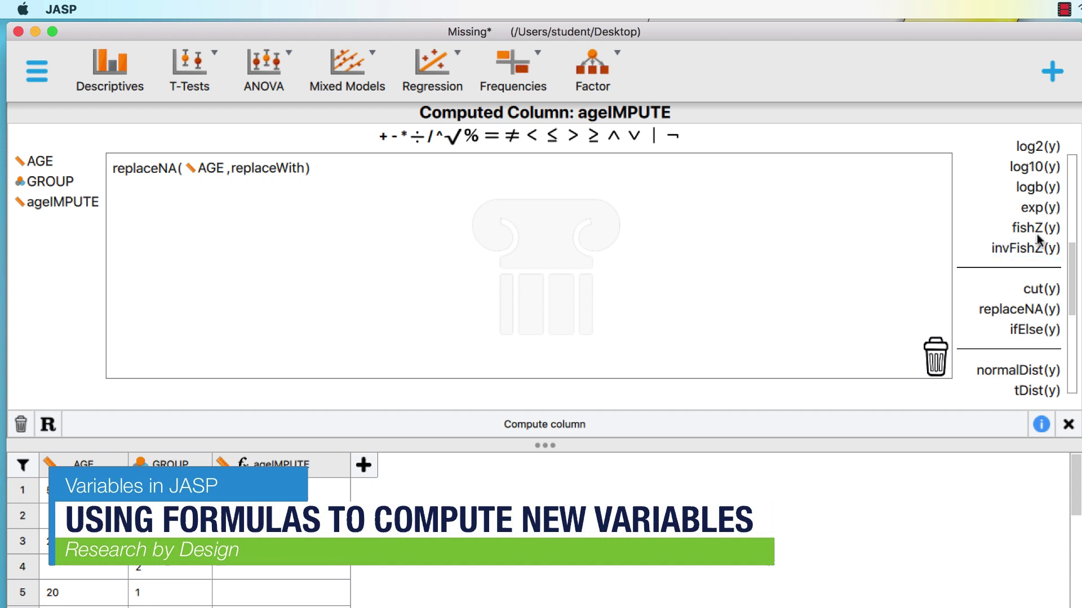
scroll(1039, 239, "up", 5)
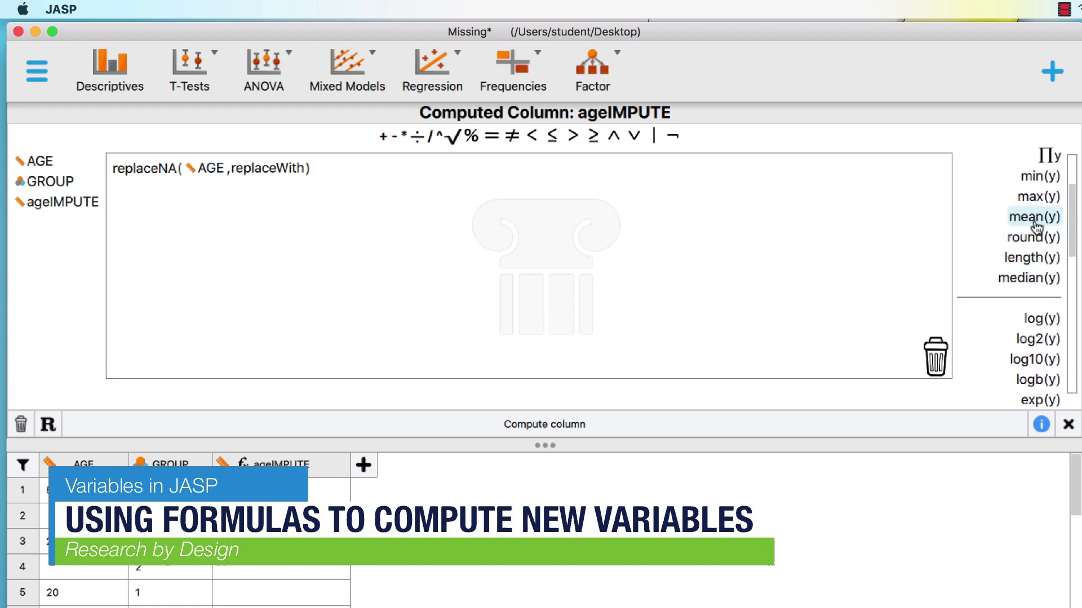
left_click_drag(1037, 228, 272, 173)
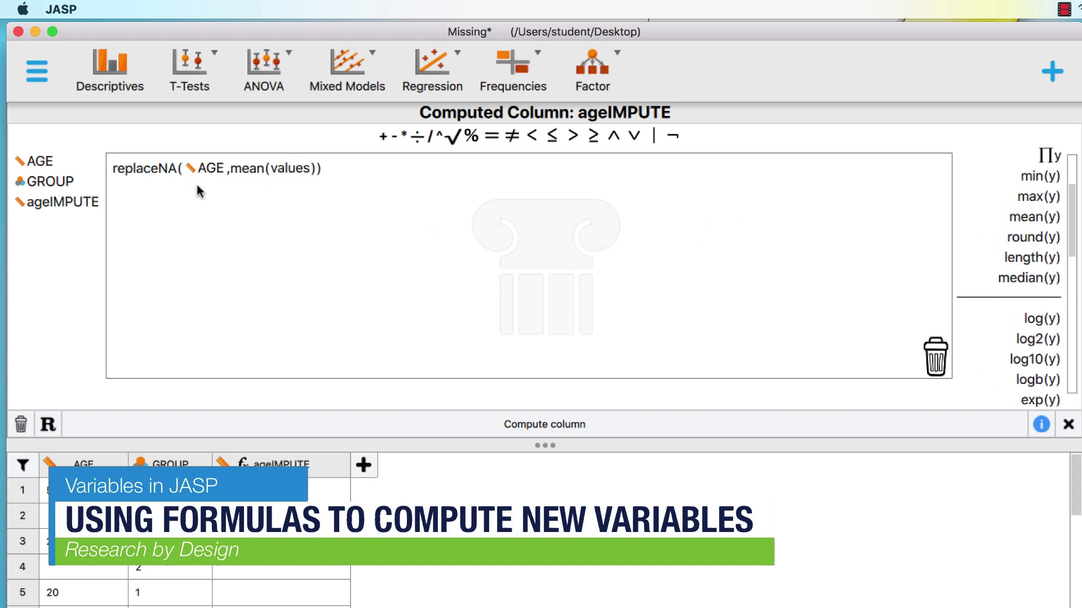
left_click_drag(36, 161, 292, 170)
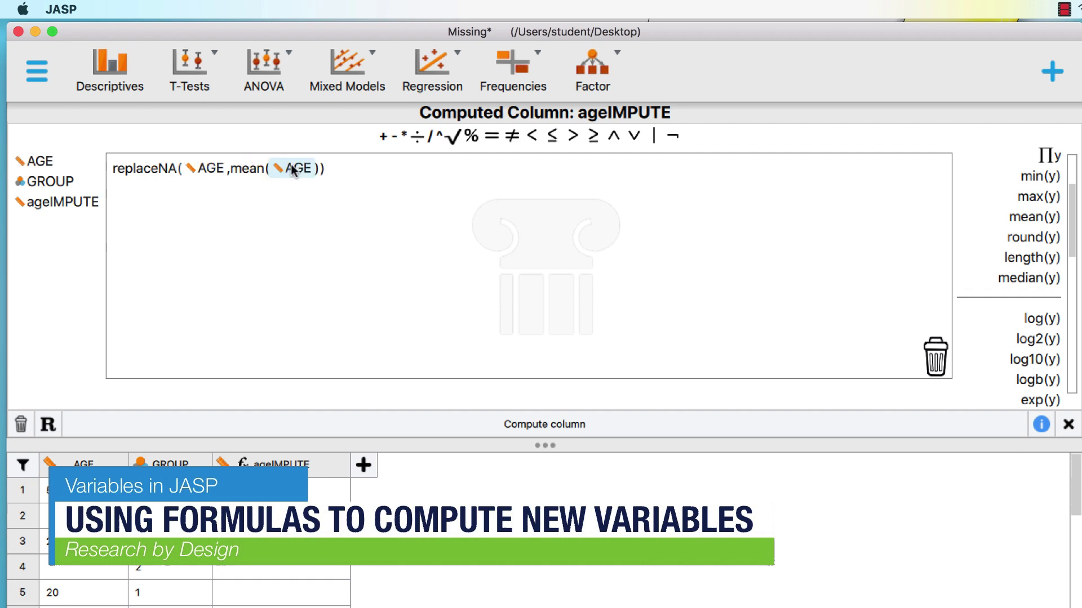
left_click(591, 425)
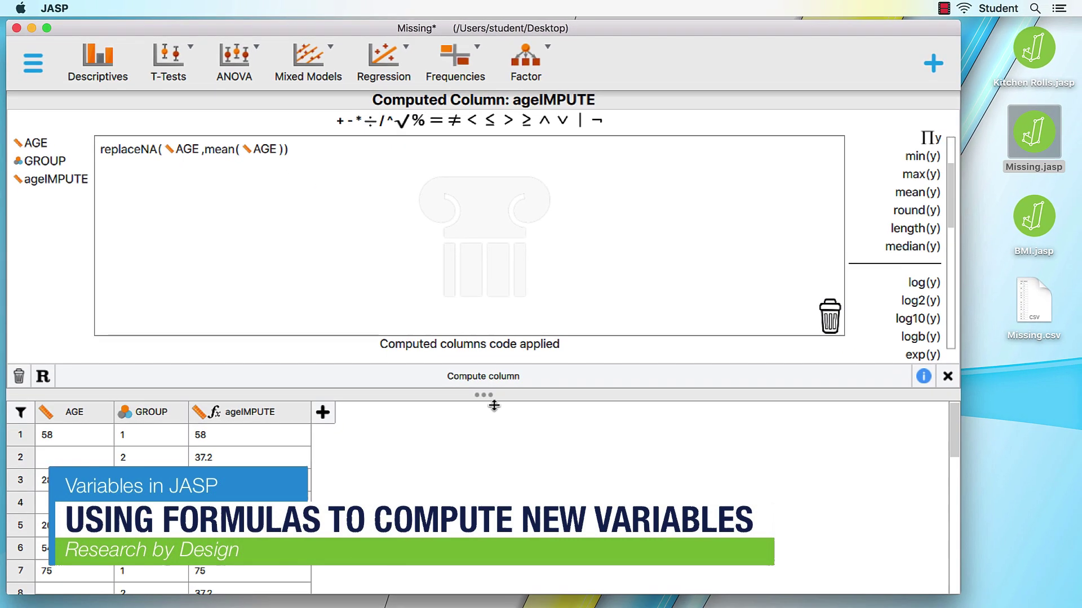
left_click_drag(494, 406, 488, 257)
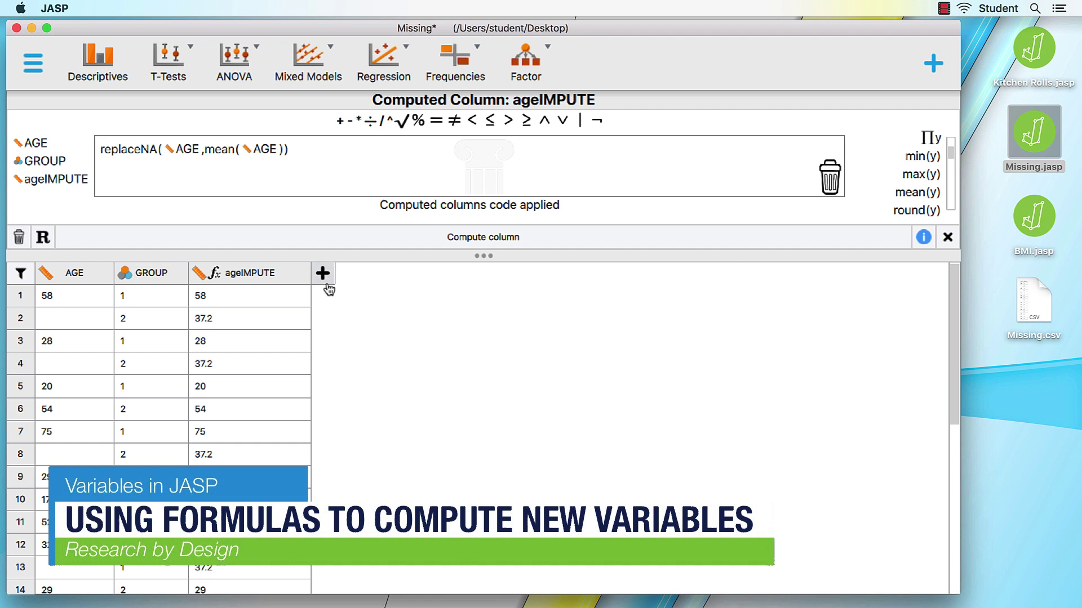
Create a Normal column of normalDist(0,1) random values and start a Descriptives analysis.
left_click(324, 274)
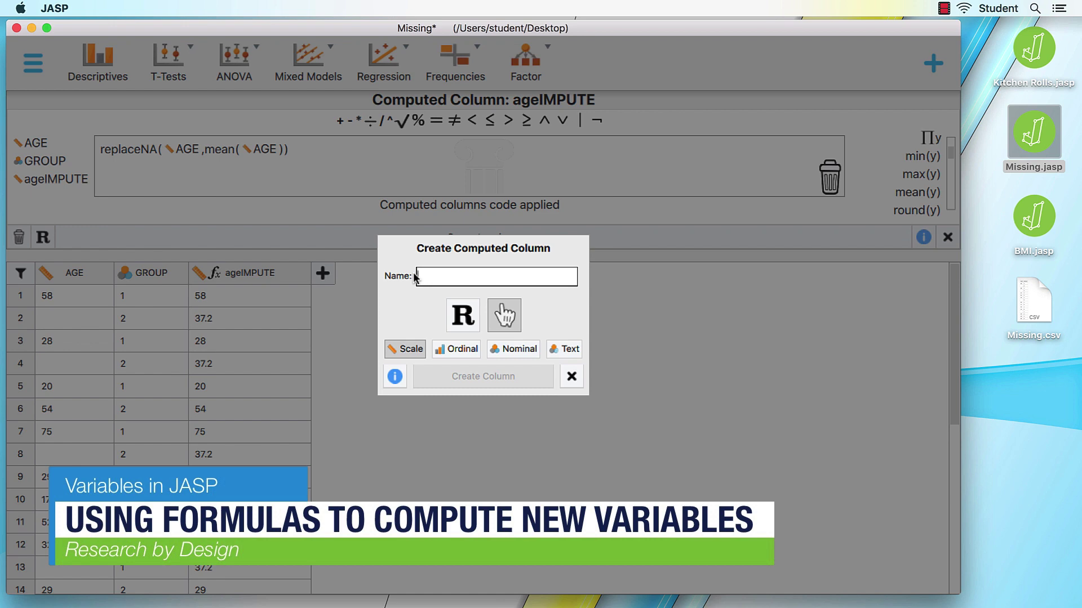
type("Normal")
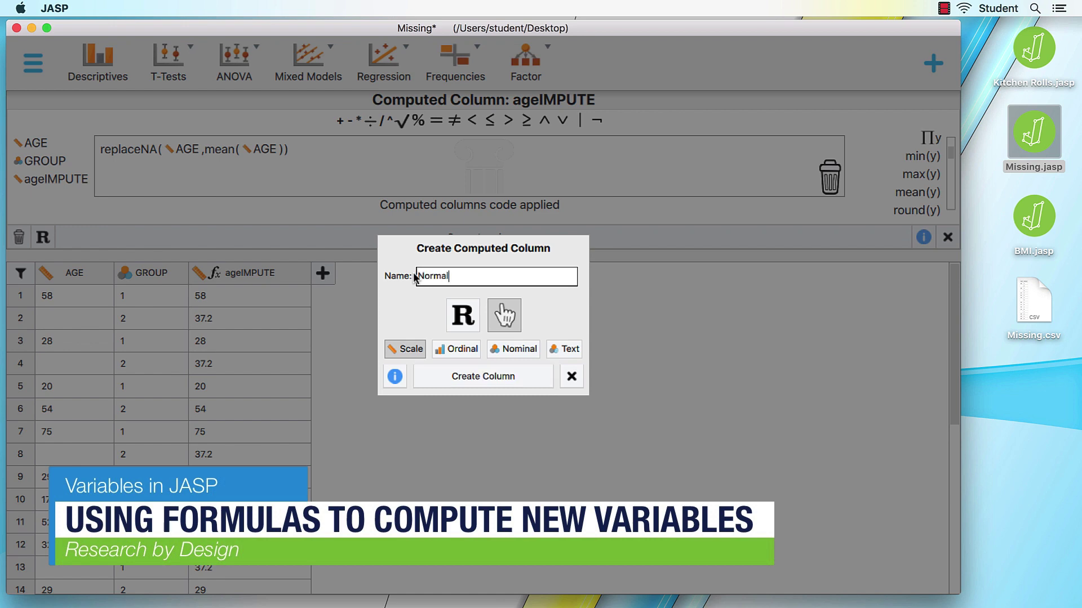
left_click(453, 378)
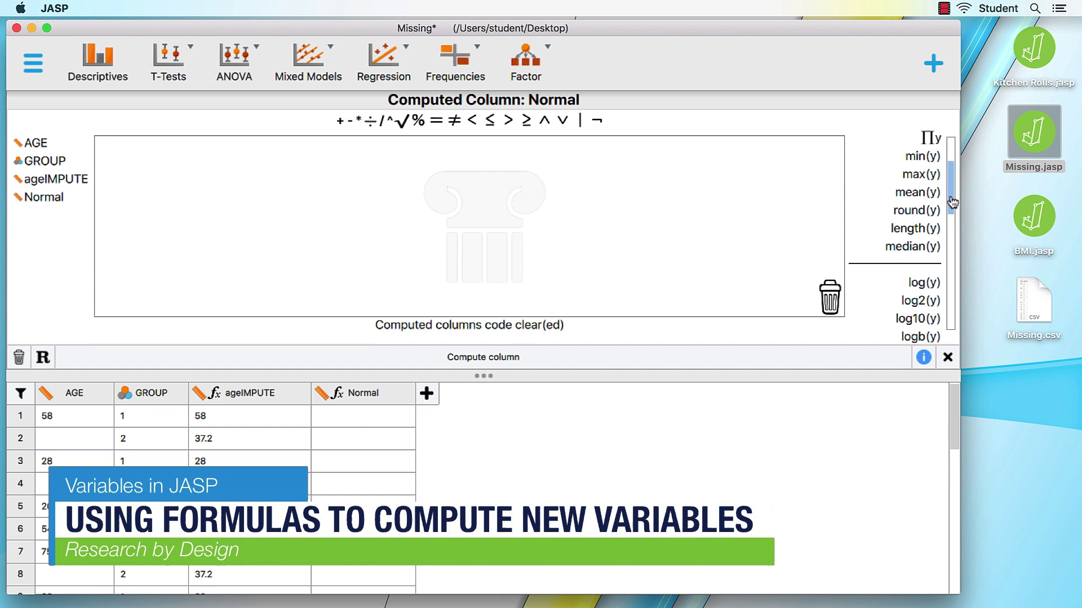
scroll(953, 212, "down", 5)
scroll(952, 238, "down", 5)
left_click(917, 226)
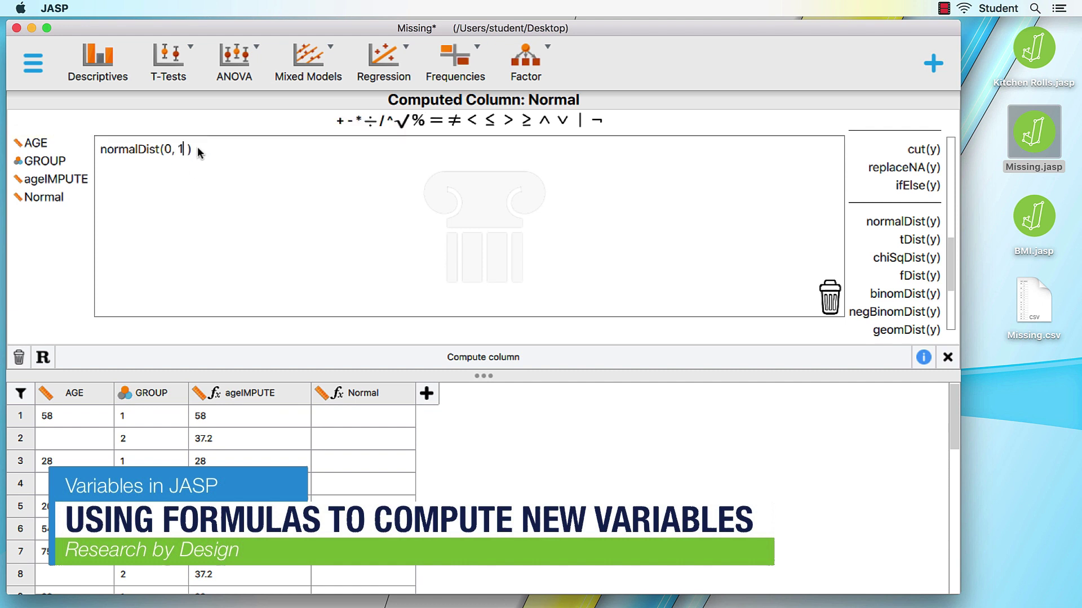
left_click(455, 357)
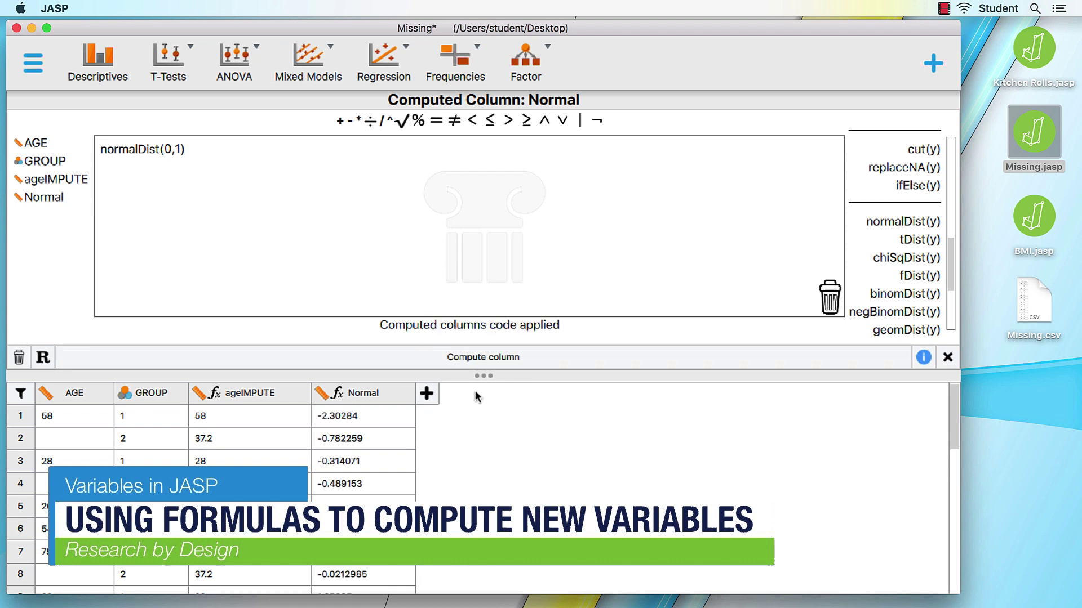
left_click(98, 63)
Summarise Normal in Descriptives with a distribution plot, then view its normalDist(0,1) formula.
left_click(118, 195)
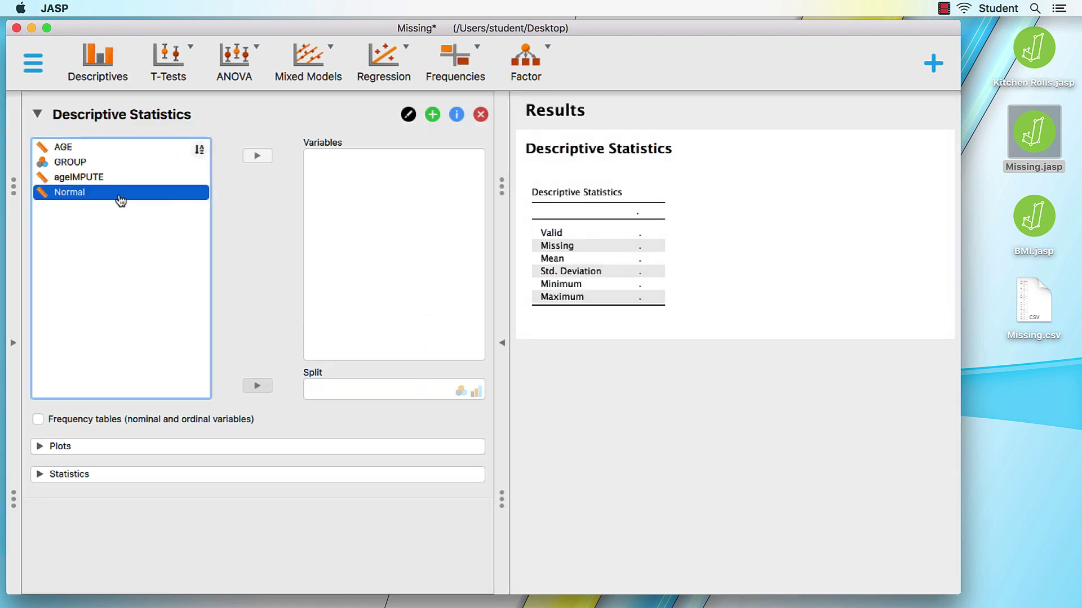
left_click(257, 156)
left_click(40, 447)
left_click(364, 489)
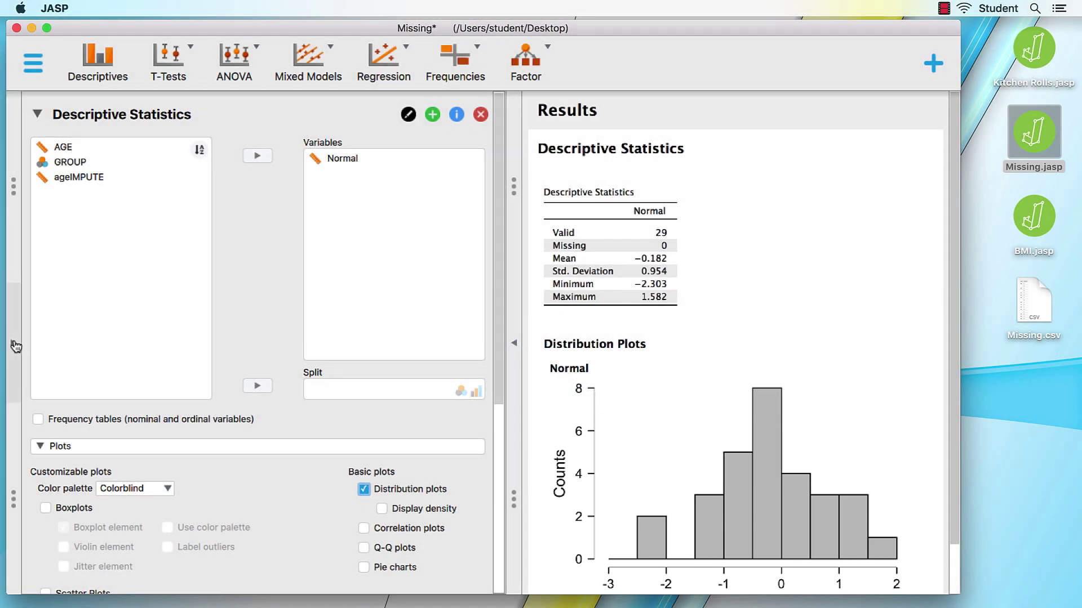
left_click(14, 345)
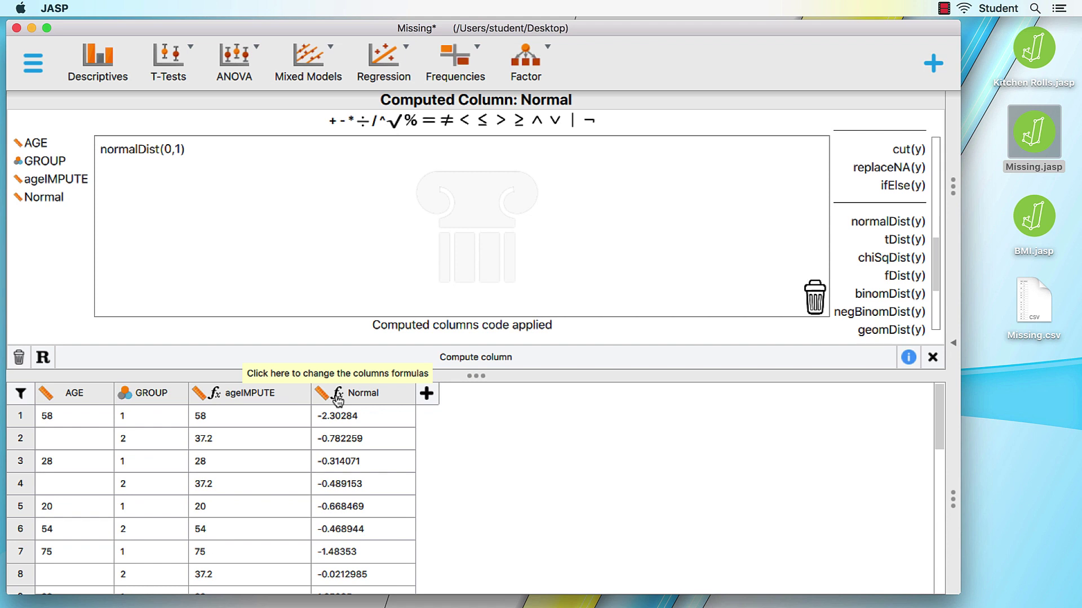
Delete the Normal computed column.
left_click(20, 359)
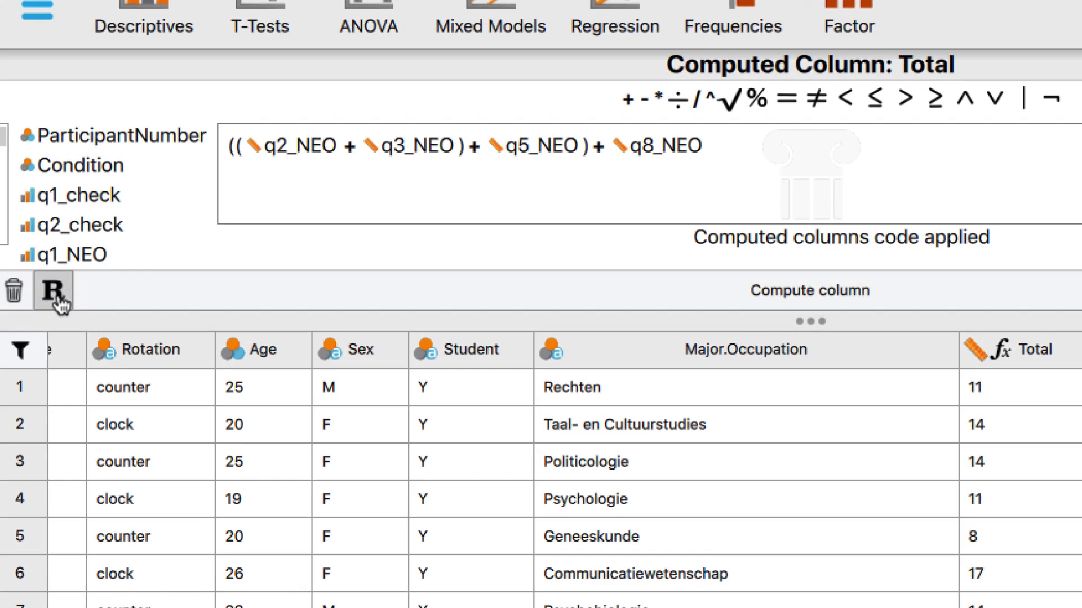
Show Total's formula as R code, (((q2_NEO + q3_NEO) + q5_NEO) + q8_NEO), and copy it.
left_click(54, 295)
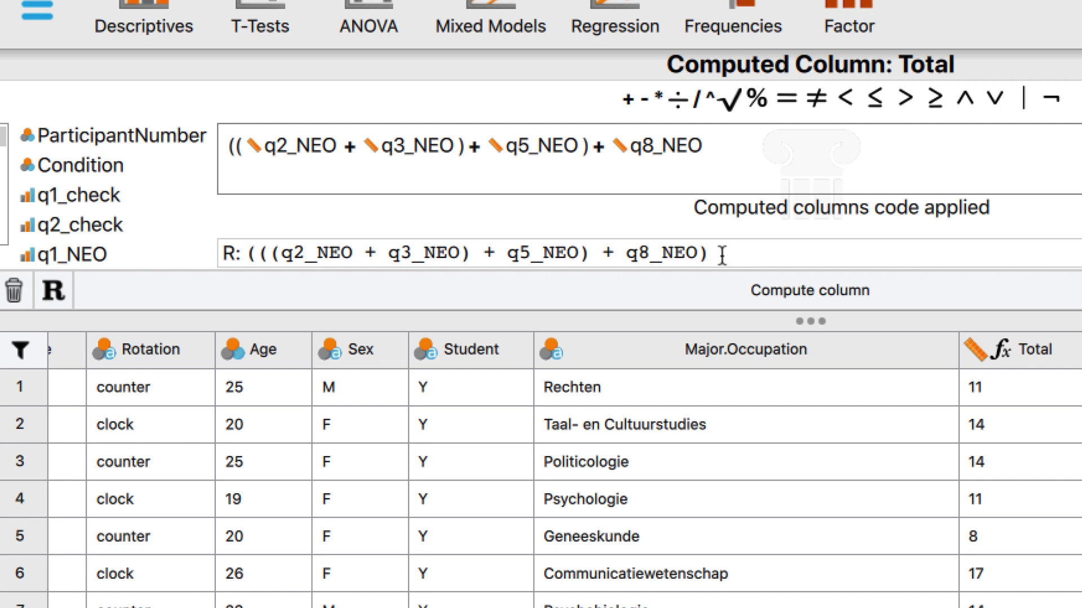
left_click_drag(717, 253, 602, 254)
left_click(715, 257)
left_click(540, 258)
left_click_drag(715, 253, 339, 242)
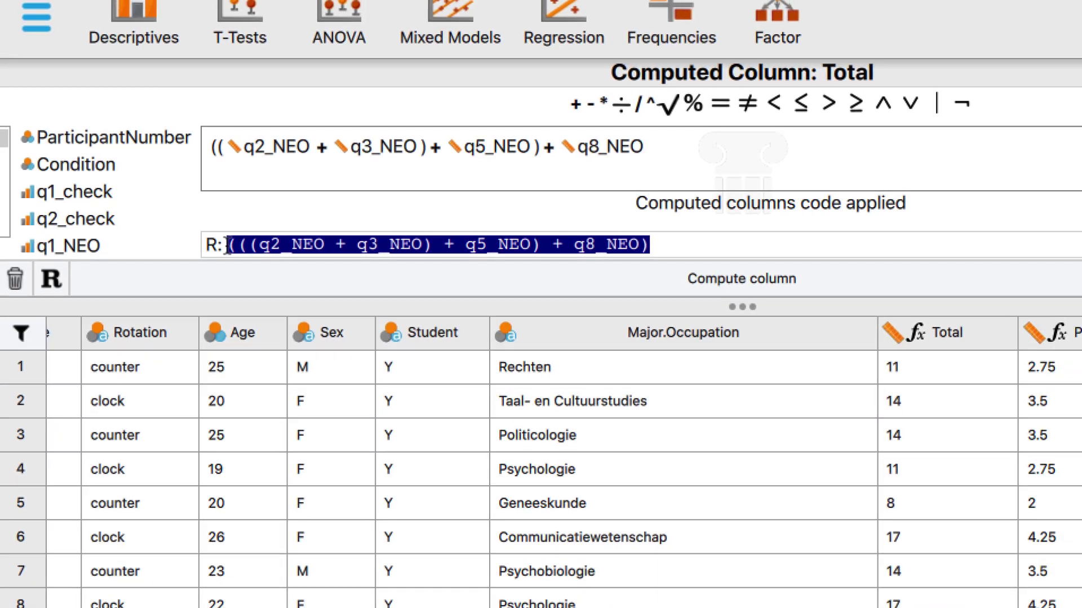
key("ctrl+Up")
Paste the R sum into RStudio, simplify it to (q2_NEO + q3_NEO + q5_NEO + q8_NEO), and copy it.
left_click(640, 405)
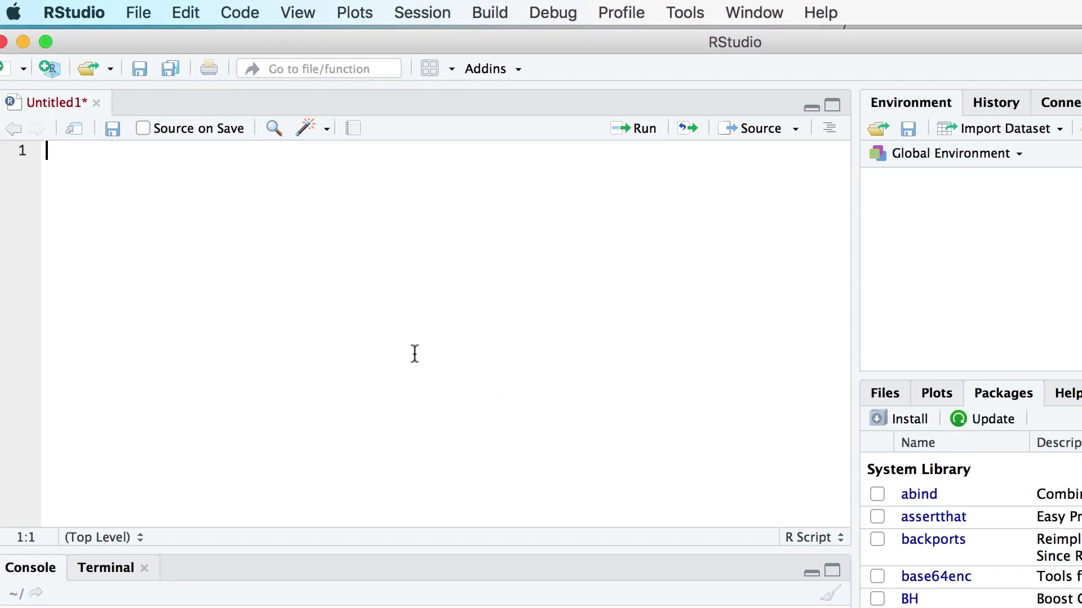
type("(((q2_NEO + q3_NEO) + q5_NEO) + q8_NEO)")
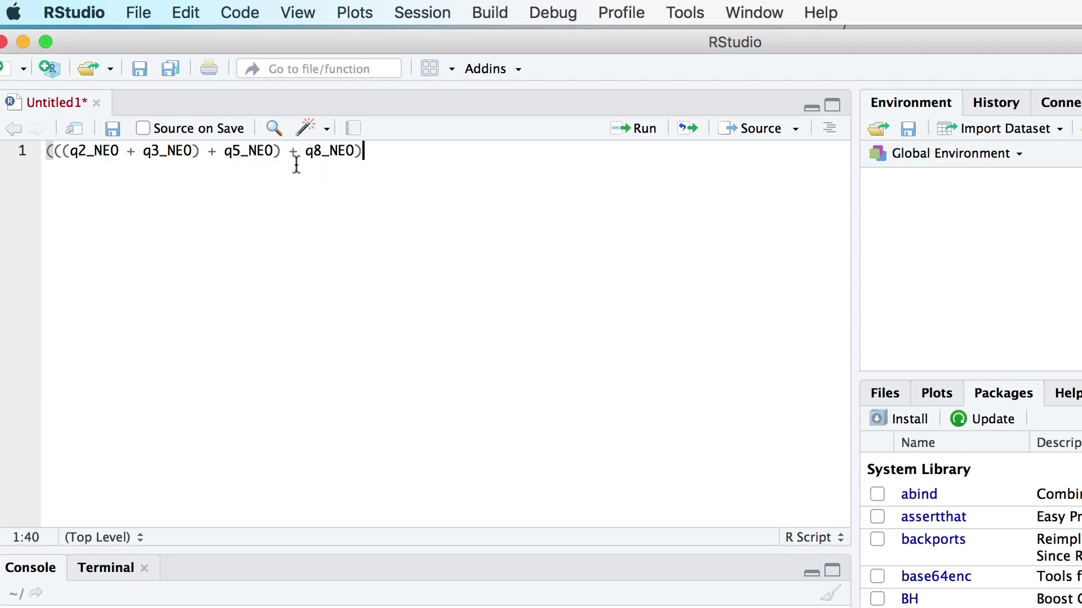
left_click(281, 150)
key("BackSpace")
left_click(200, 150)
key("BackSpace")
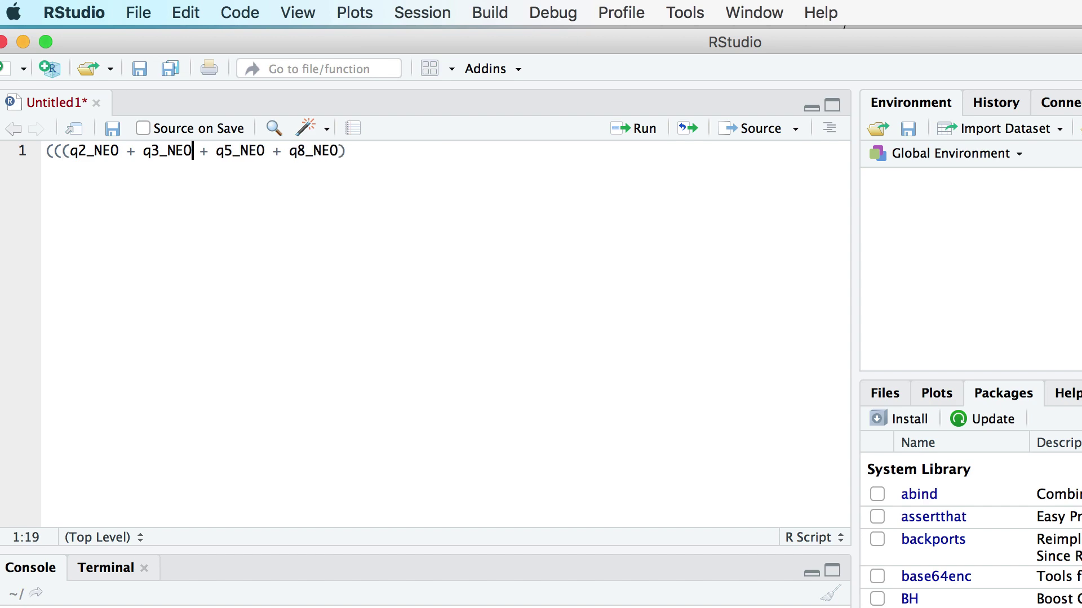
left_click(62, 150)
key("BackSpace")
key("BackSpace")
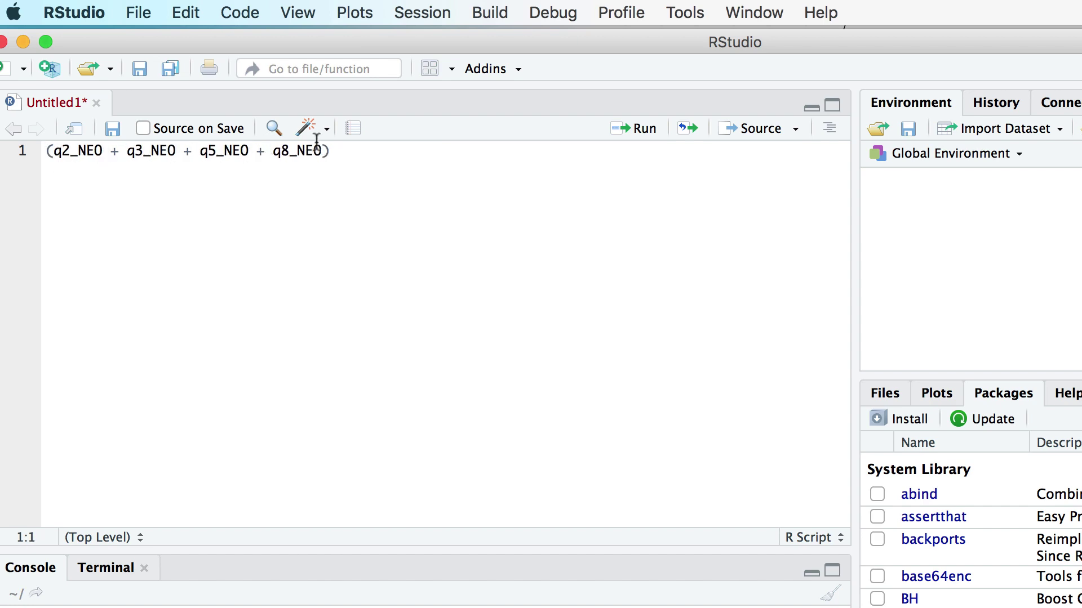
left_click_drag(340, 151, 36, 156)
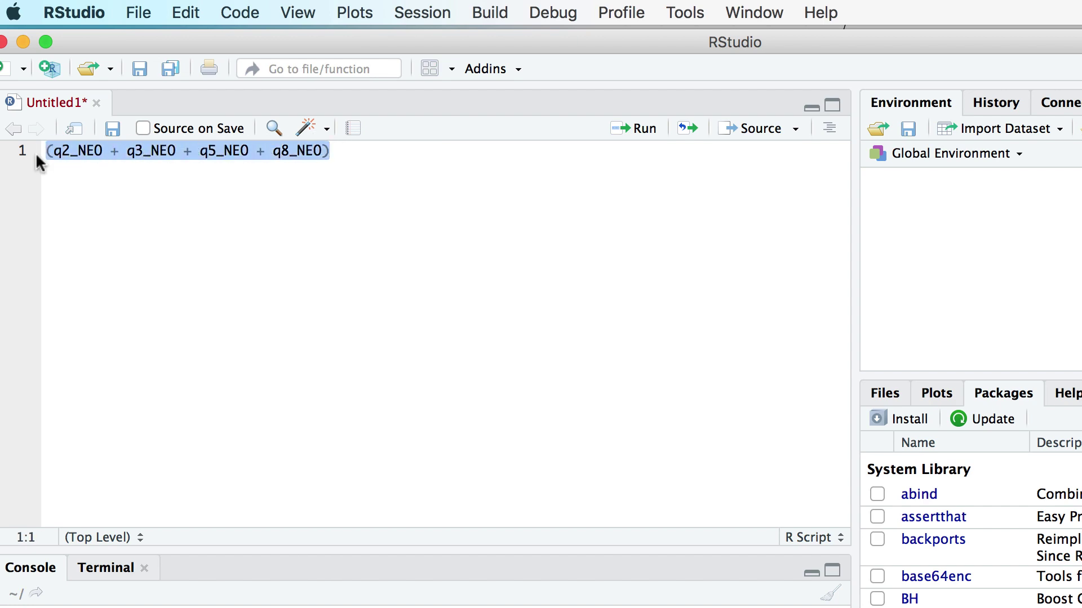
key("ctrl+Up")
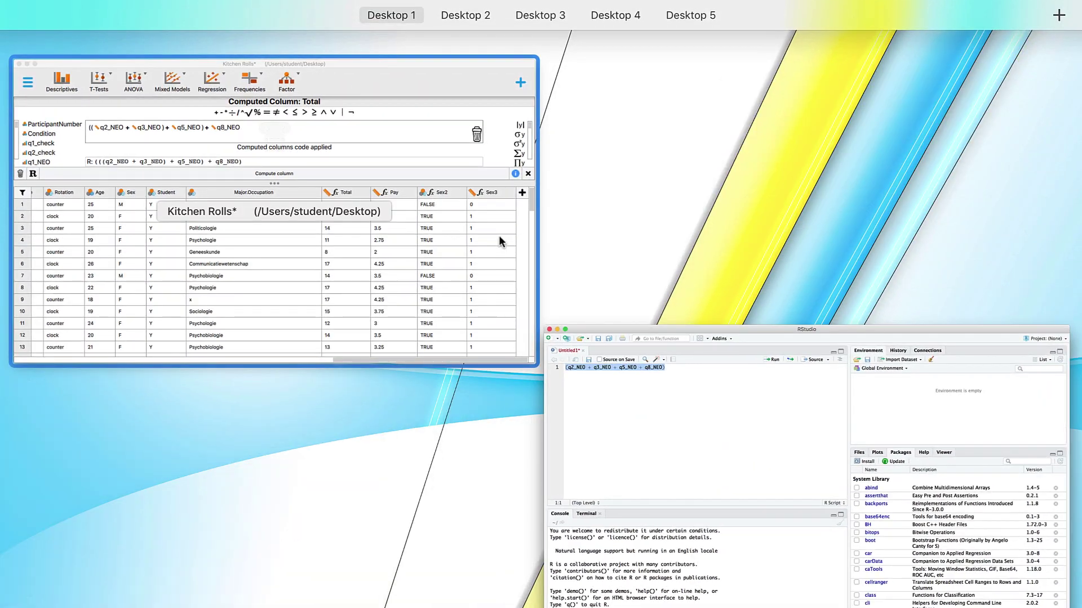
Add an R-code MeanR column computing (q2_NEO + q3_NEO + q5_NEO + q8_NEO)/4.
left_click(498, 235)
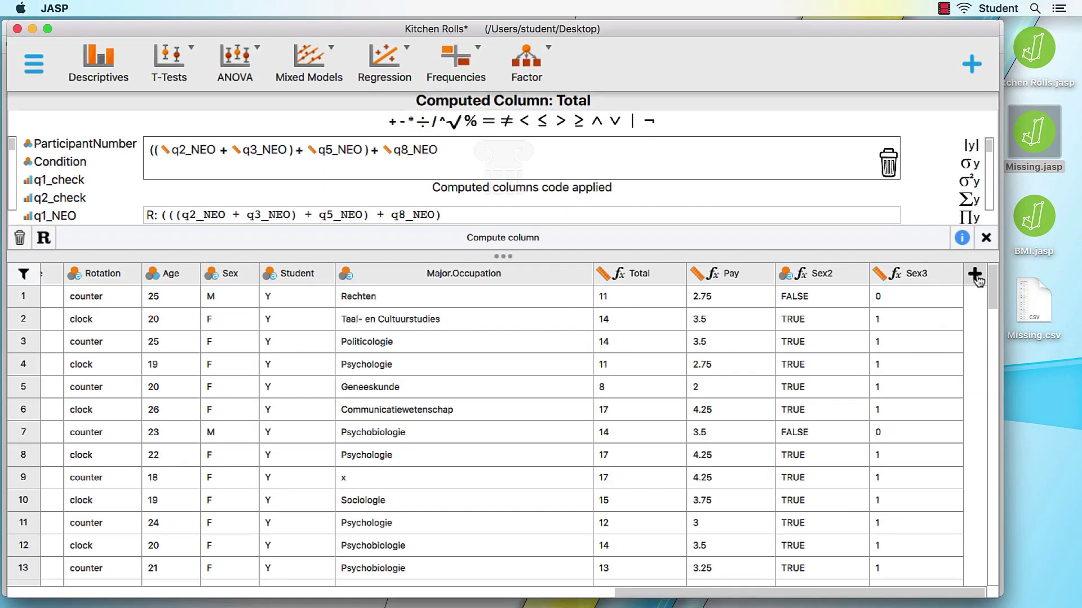
left_click(974, 273)
type("M")
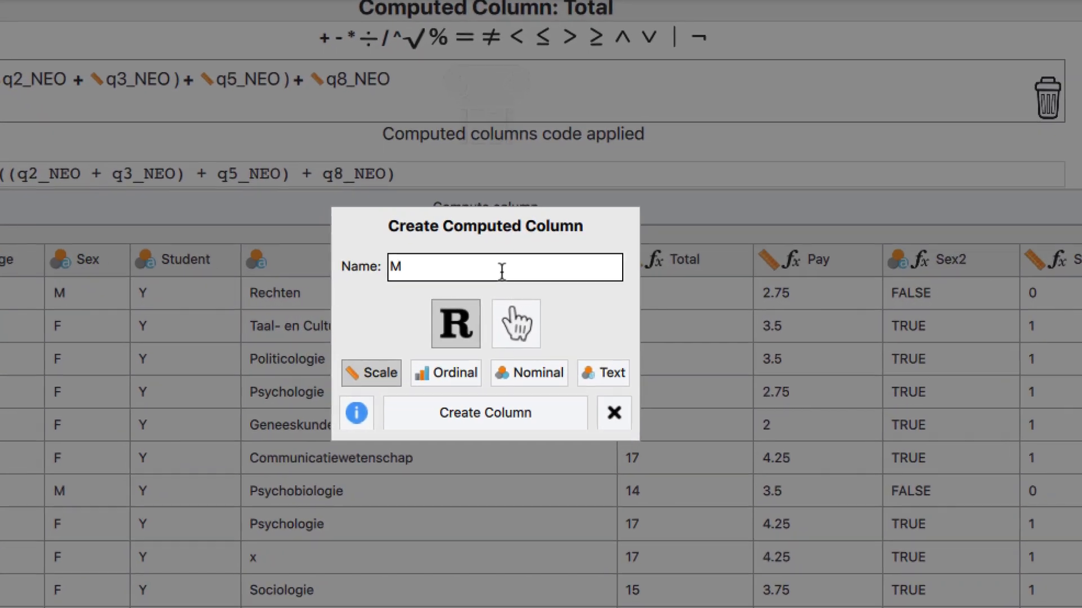
type("eanR")
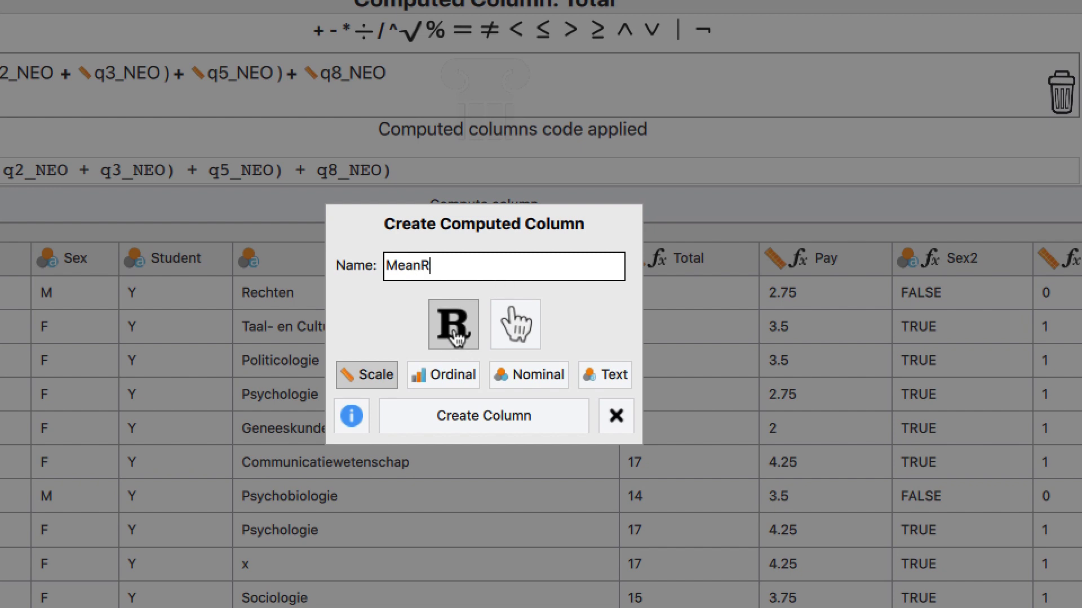
left_click(462, 427)
left_click(358, 303)
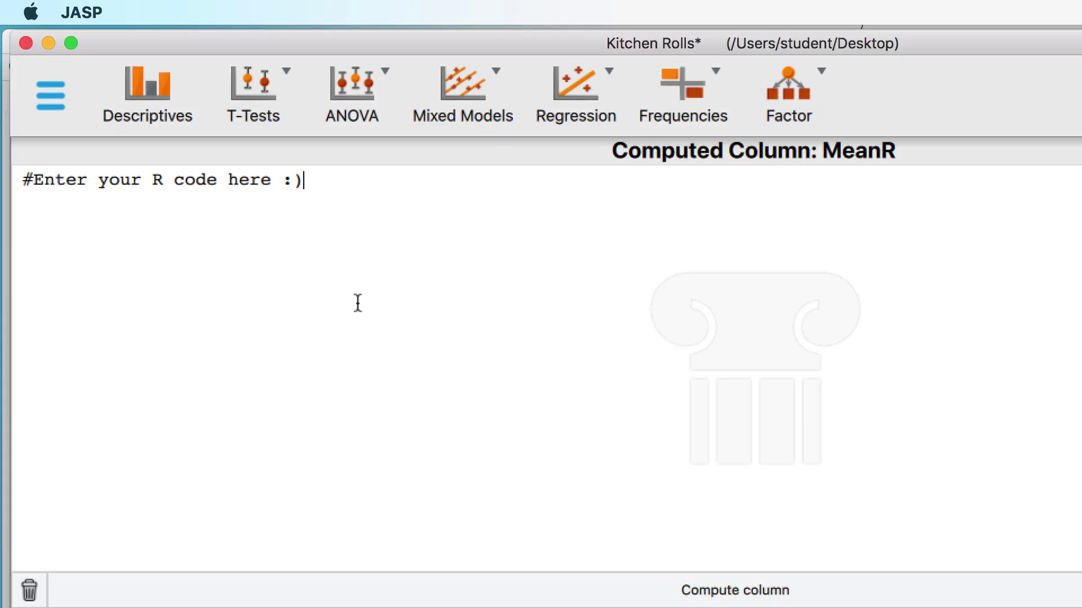
type("(q2_NEO + q3_NEO + q5_NEO + q8_NEO)/4")
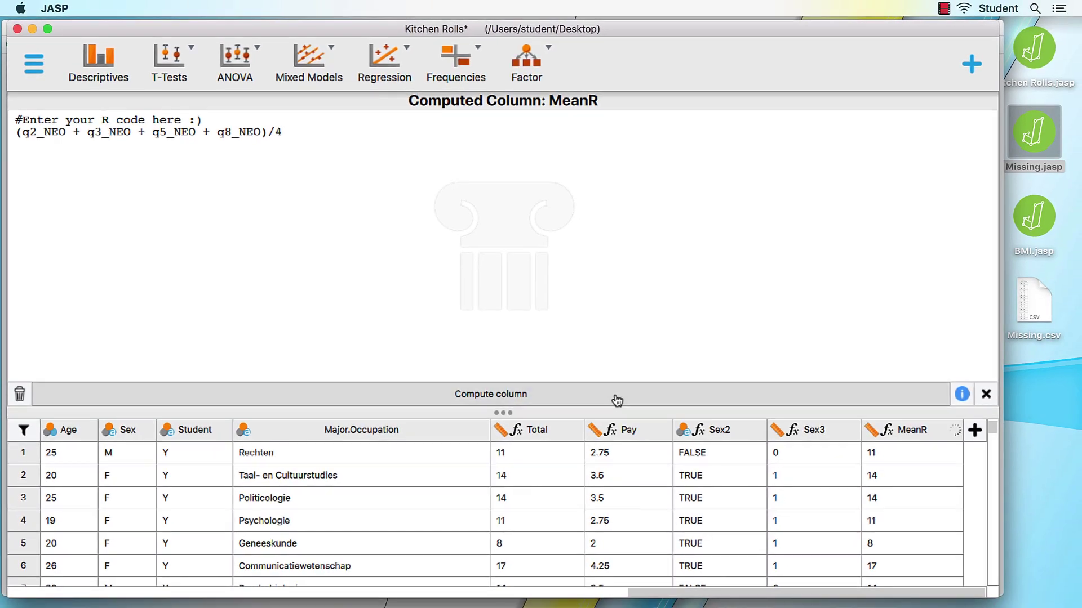
left_click(617, 399)
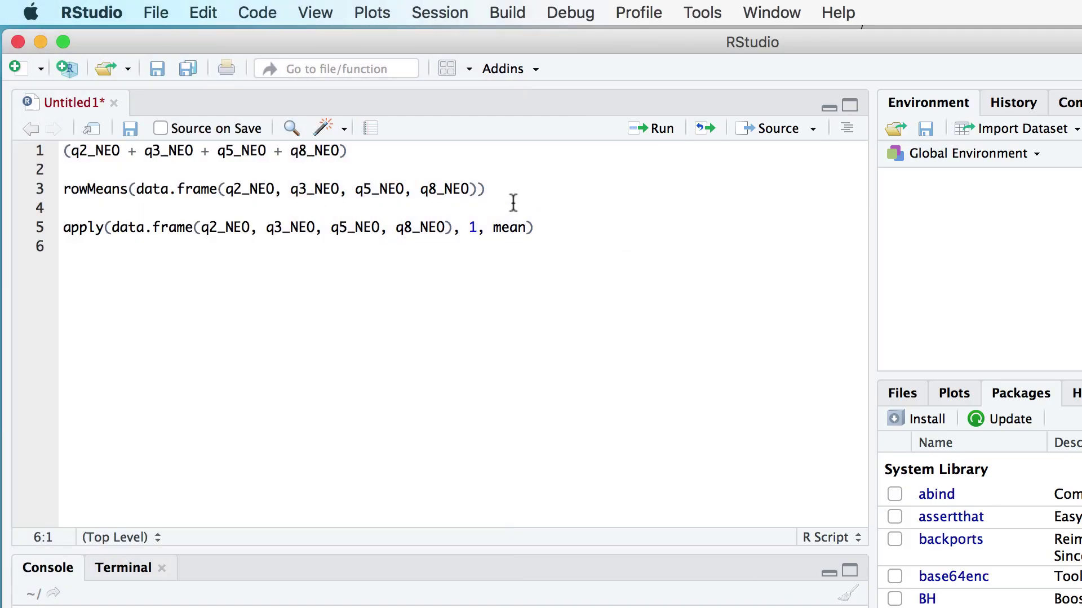
left_click_drag(498, 189, 59, 190)
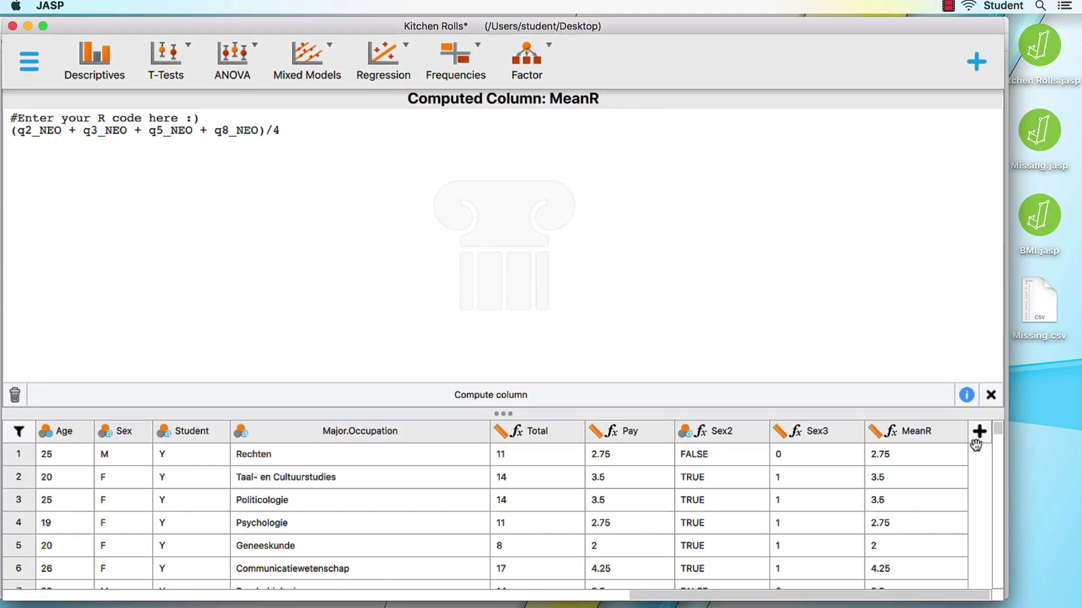
Add an R-code Mean2 column using rowMeans and a Mean3 column using apply(..., 1, mean).
left_click(978, 432)
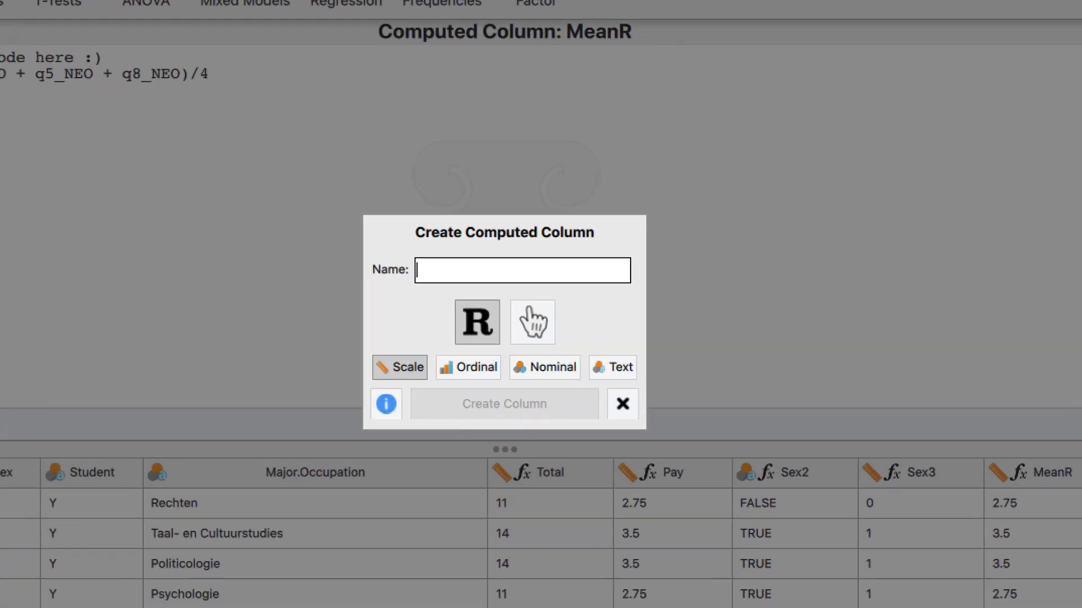
type("Mean2")
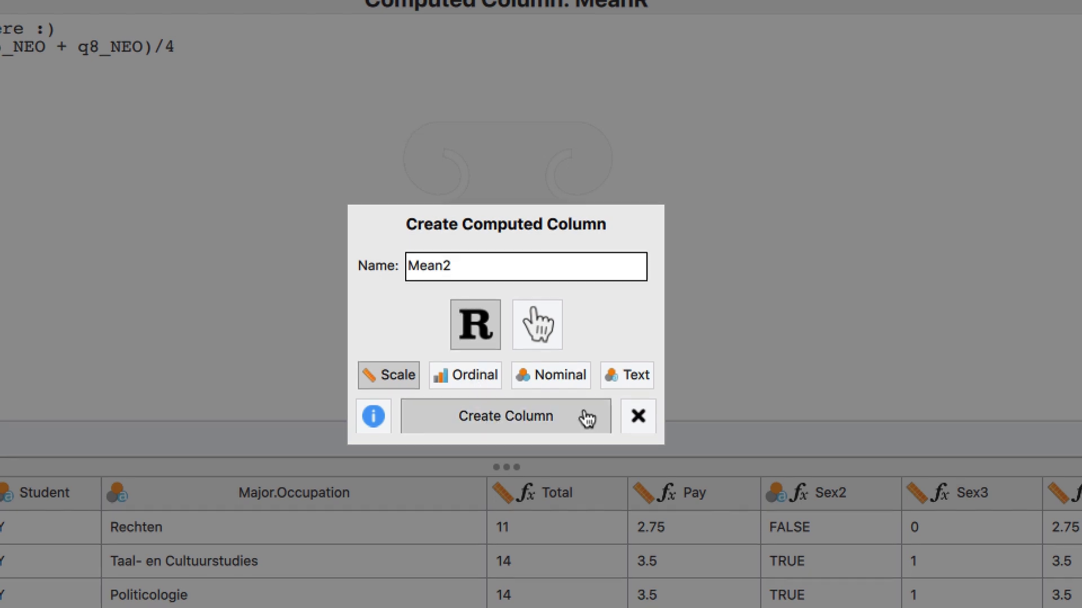
left_click(584, 418)
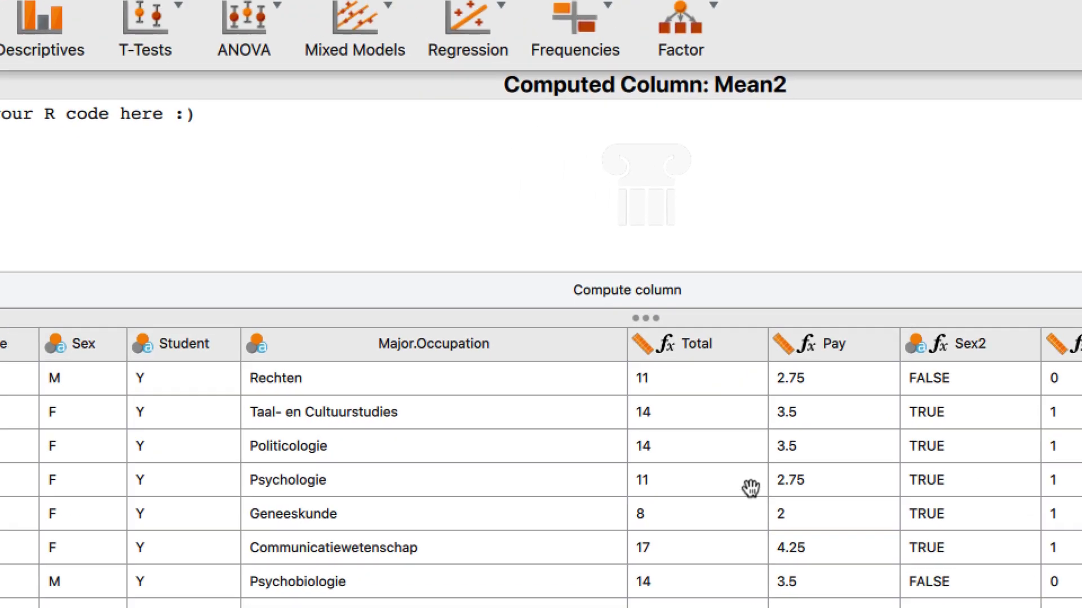
type("rowMeans(data.frame(q2_NEO, q3_NEO, q5_NEO, q8_NEO))")
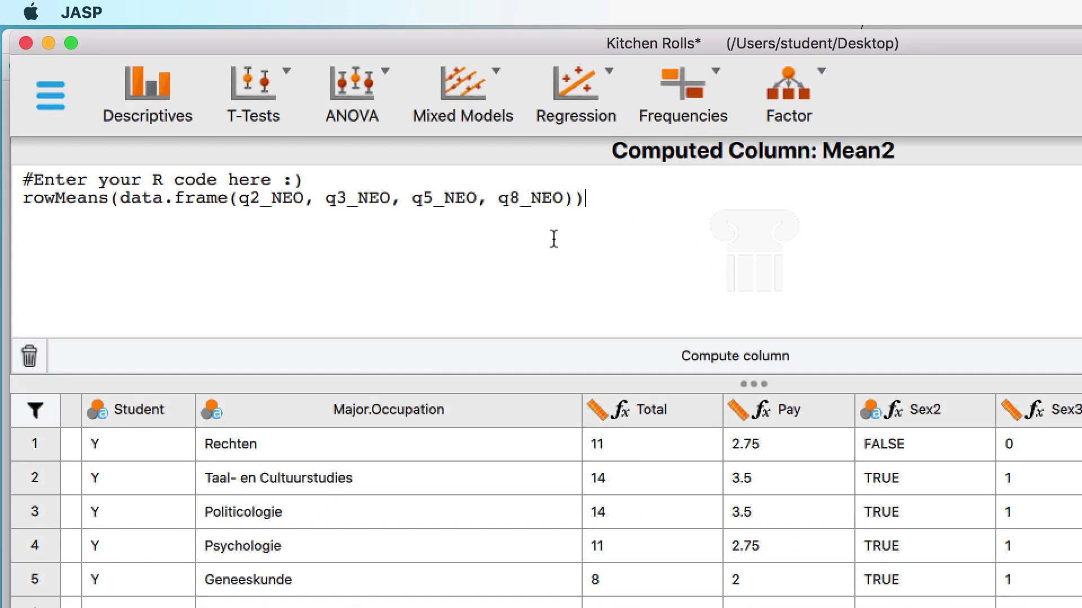
left_click(672, 355)
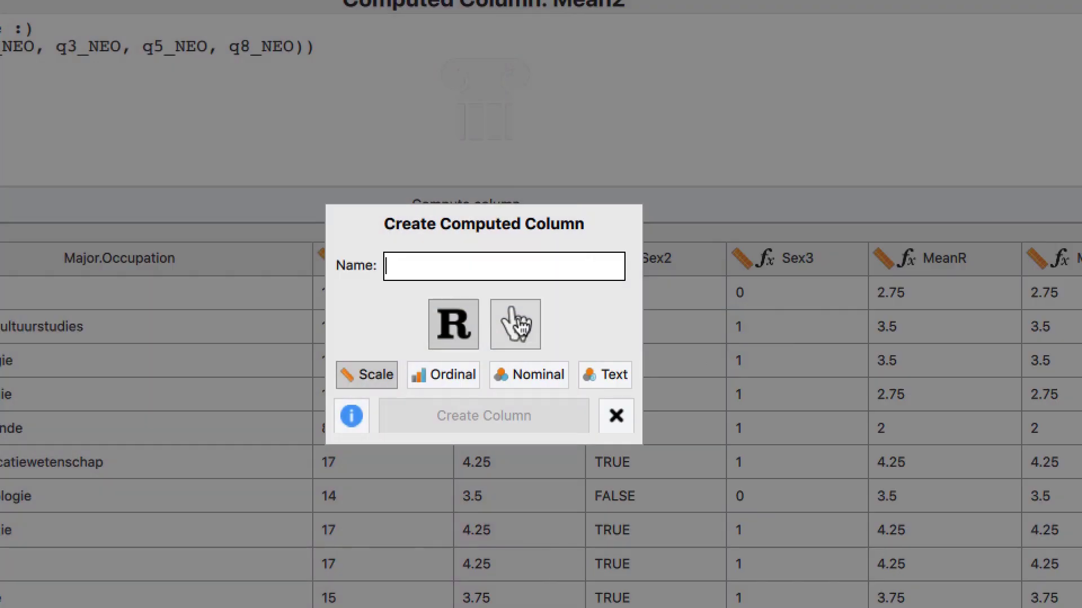
type("Mean3")
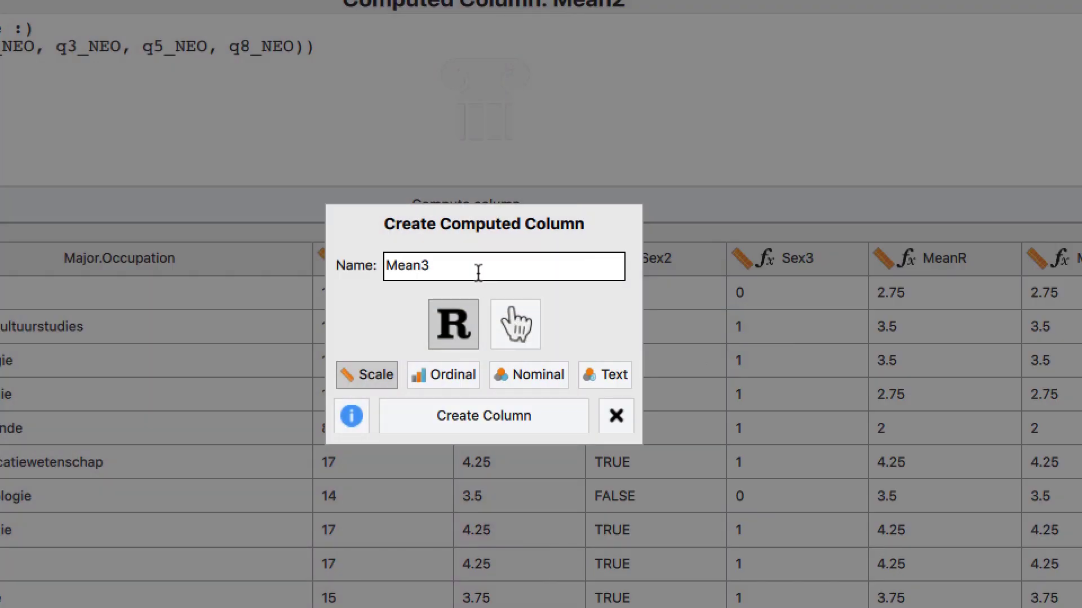
left_click(510, 417)
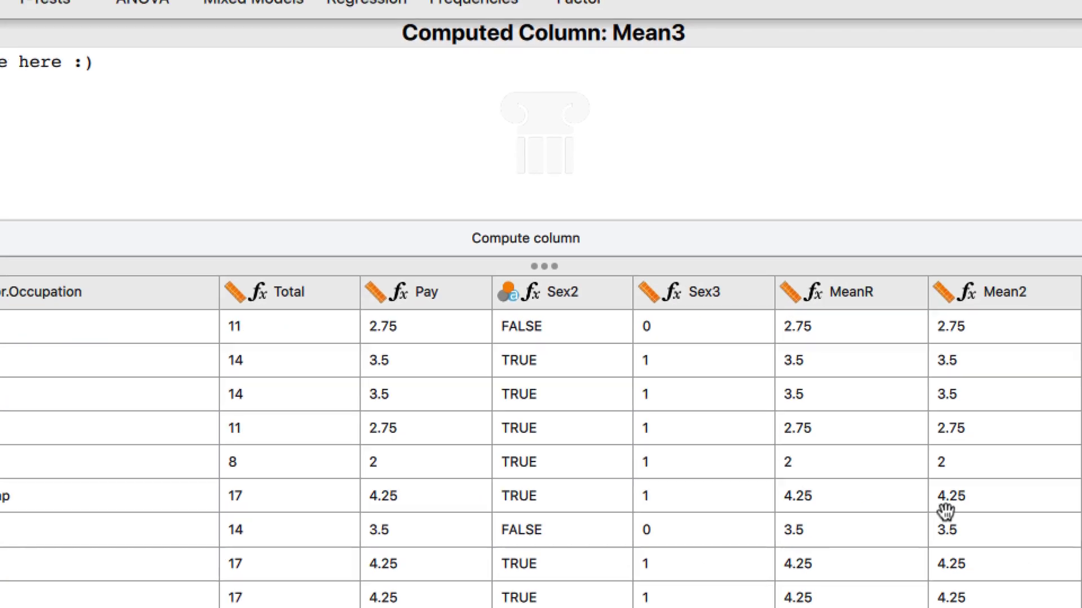
type("apply(data.frame(q2_NEO, q3_NEO, q5_NEO, q8_NEO), 1, mean)")
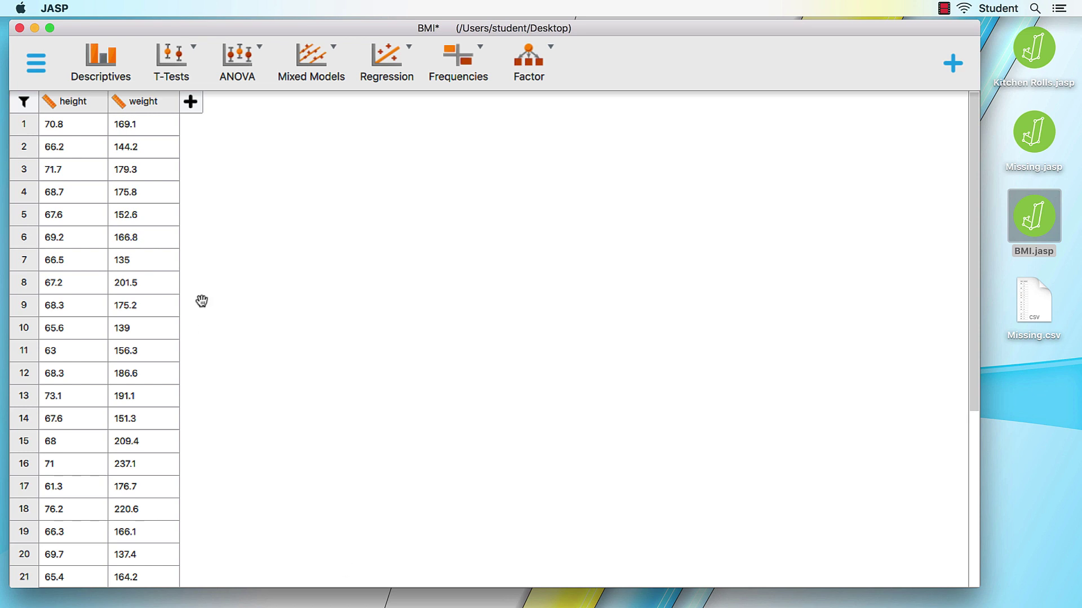
Add an R-code BMI column computing 703 * (weight/height^2).
left_click(191, 106)
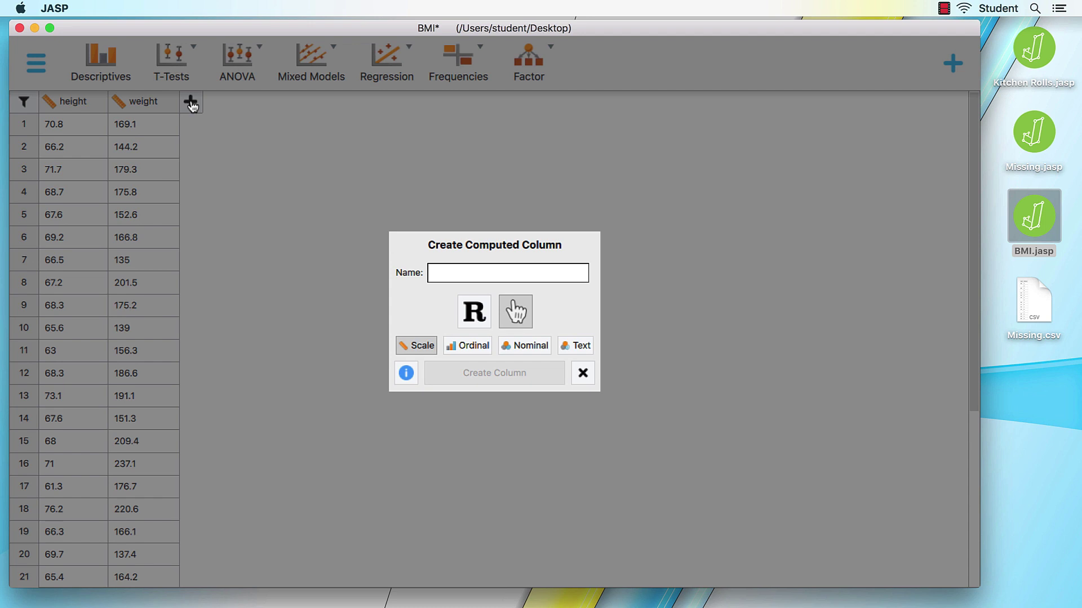
type("BMI")
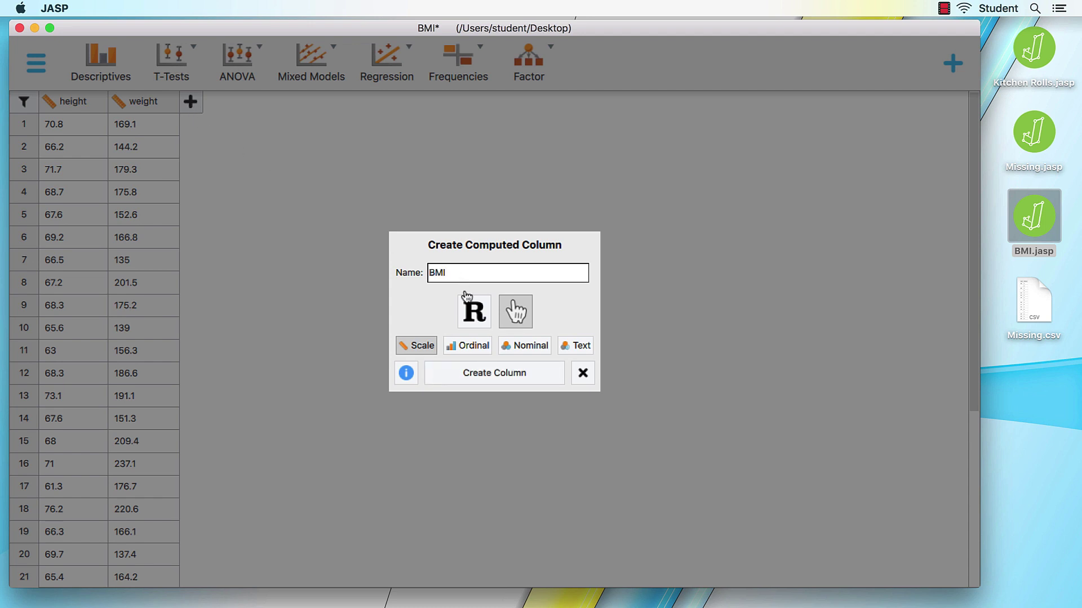
left_click(476, 313)
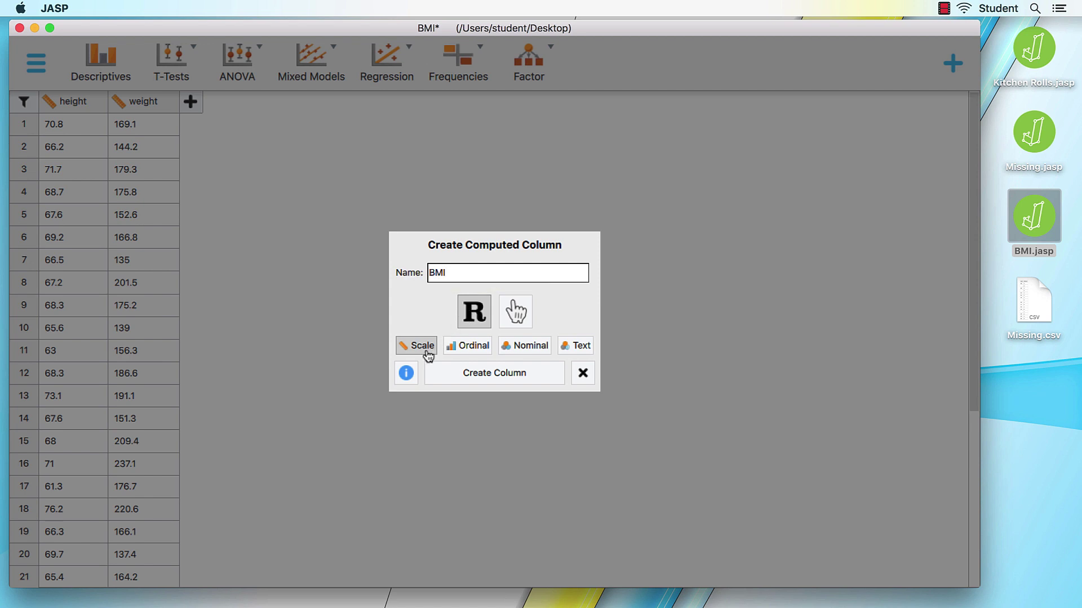
left_click(542, 378)
type("703 * (weight/height^2)")
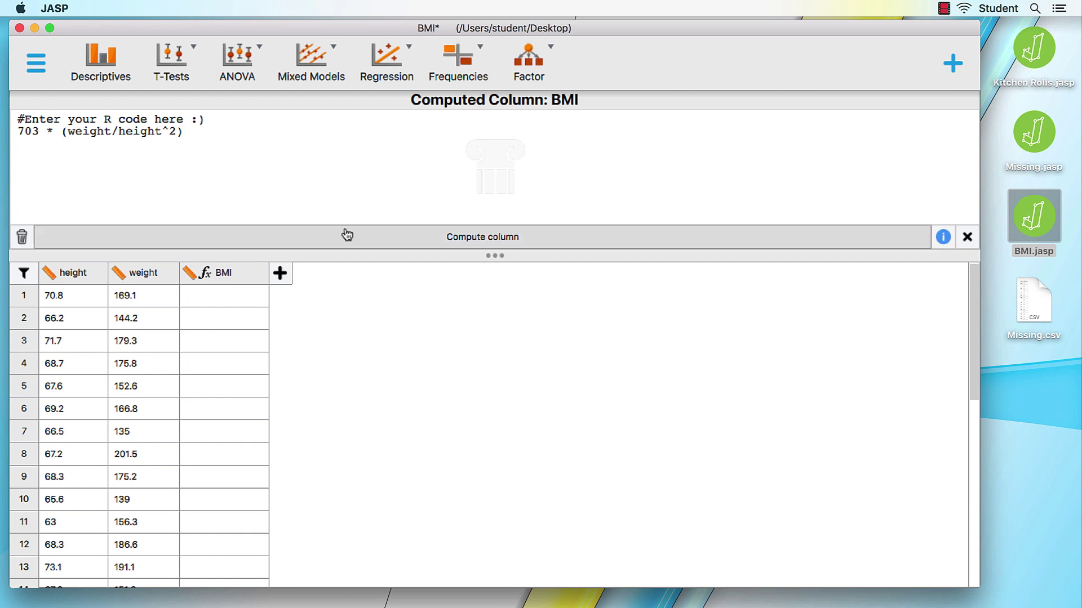
left_click(394, 235)
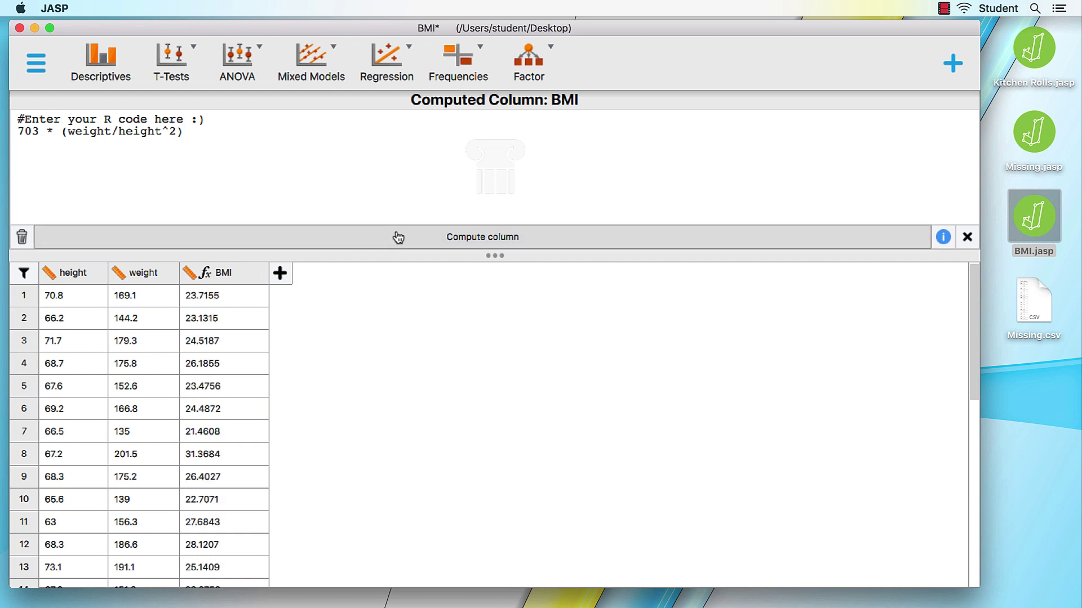